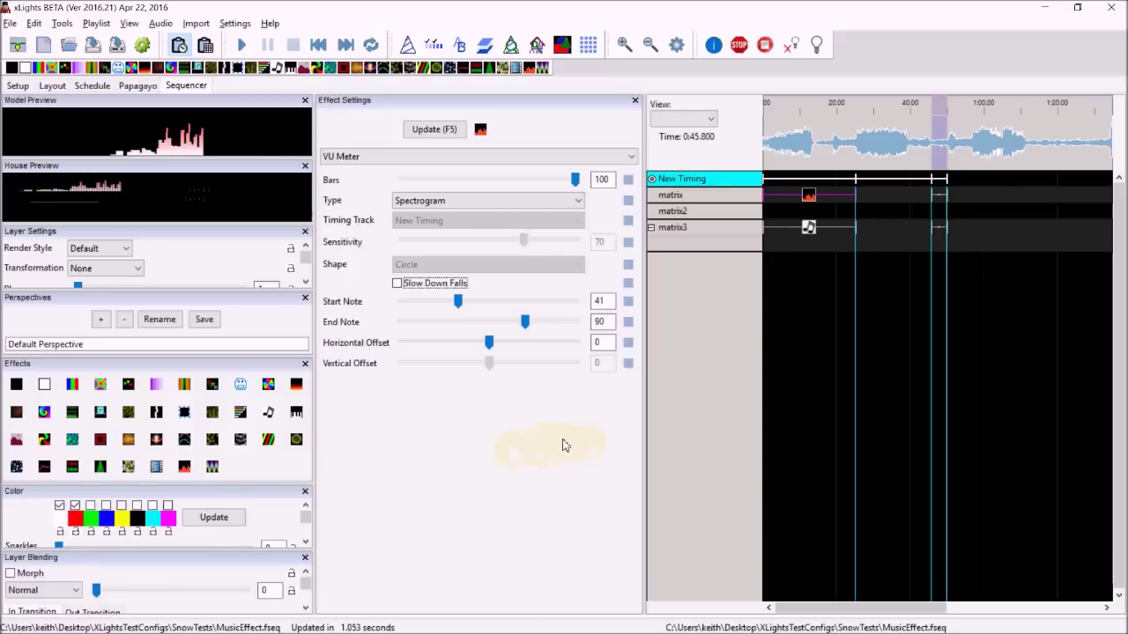
Select the matrix VU Meter Spectrogram effect (100 bars, notes 41–90) and start its preview.
click(808, 196)
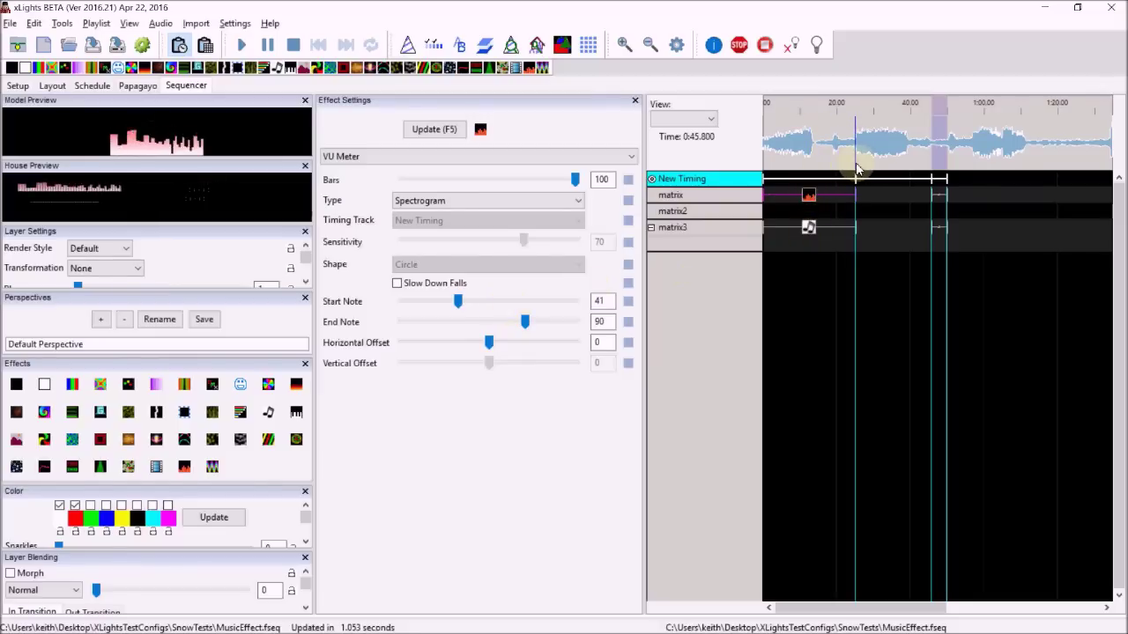
Restrict playback to 0:00–0:25 and load the matrix3 Music Effect into Effect Settings.
drag(857, 167, 763, 169)
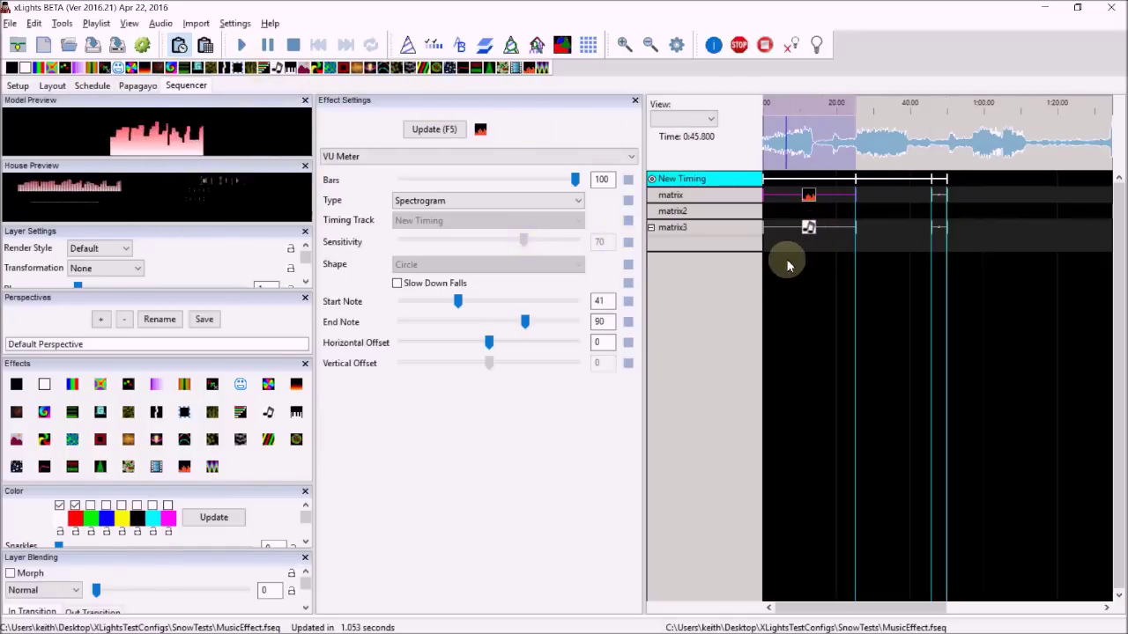
click(809, 231)
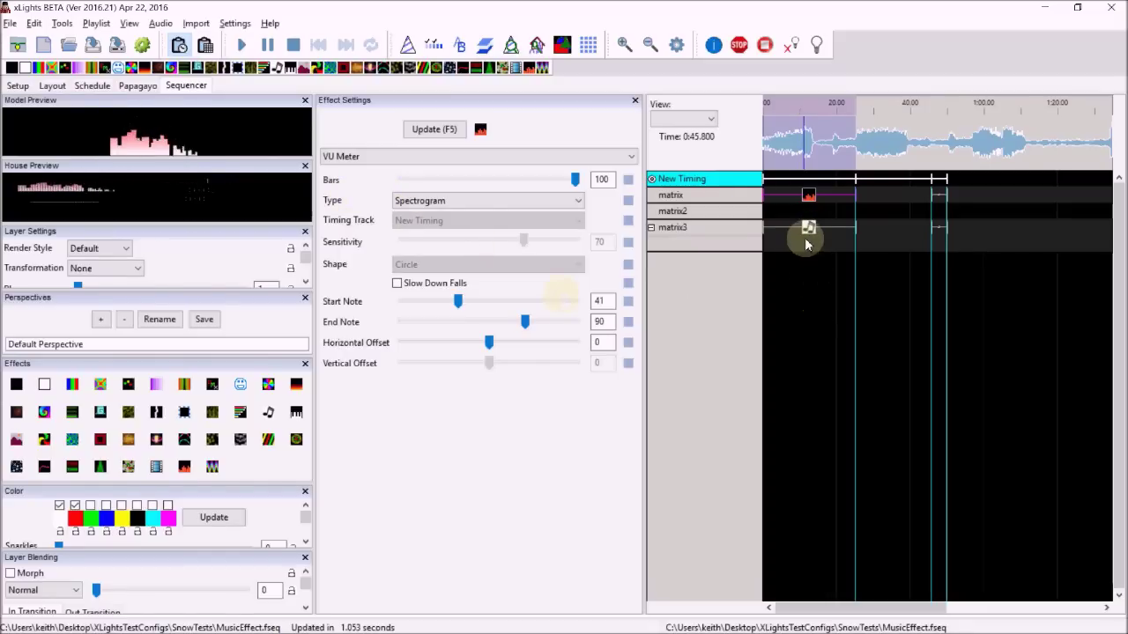
click(809, 228)
Play the matrix3 Music Effect, then raise its Sensitivity from 50 to 70.
click(241, 45)
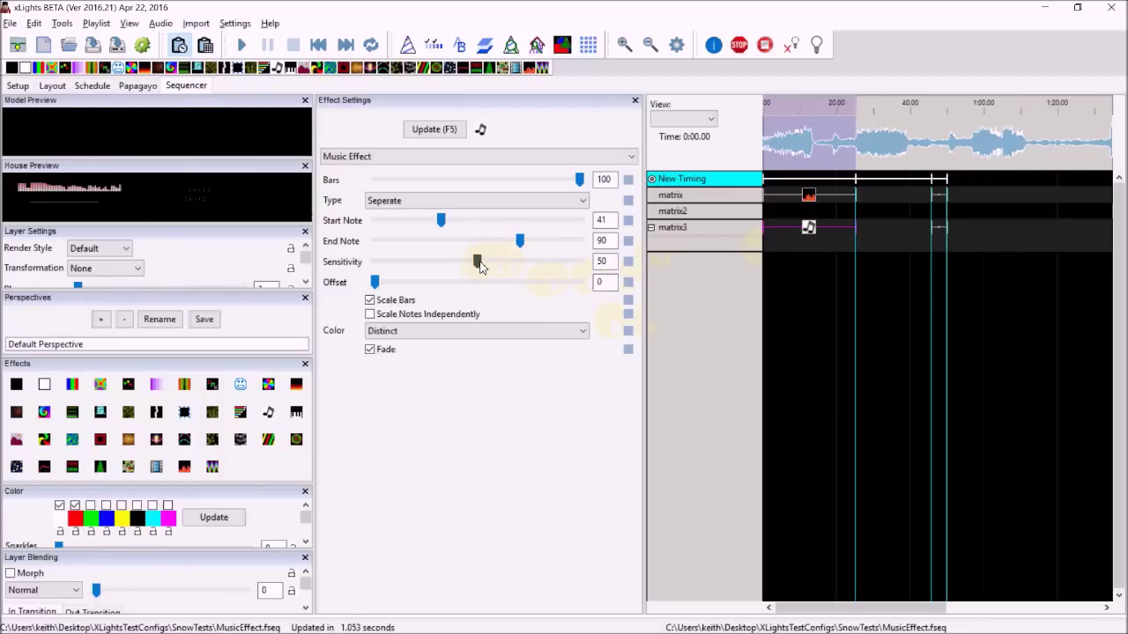
drag(480, 267, 483, 267)
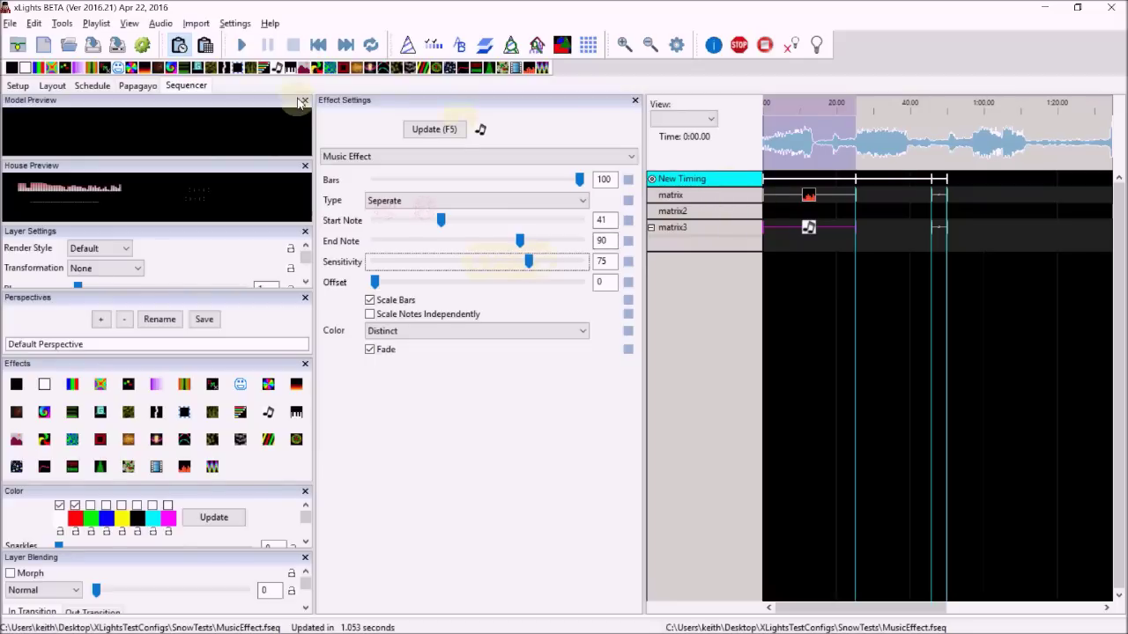
Preview the effect at Sensitivity 75 and 67, then replay it at Sensitivity 13.
click(239, 47)
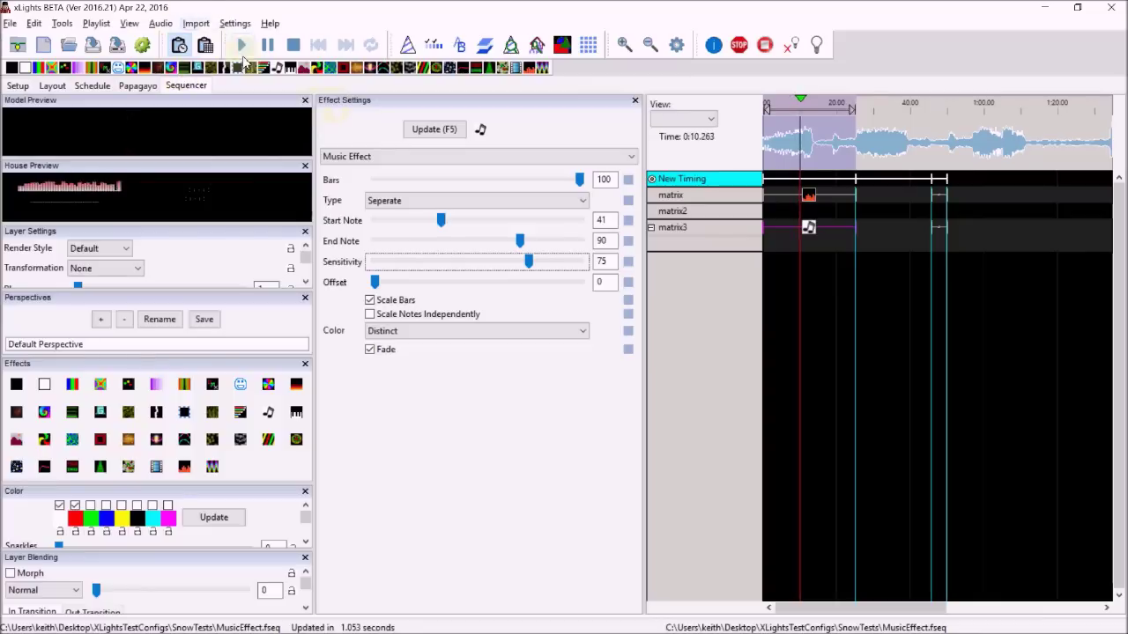
click(293, 46)
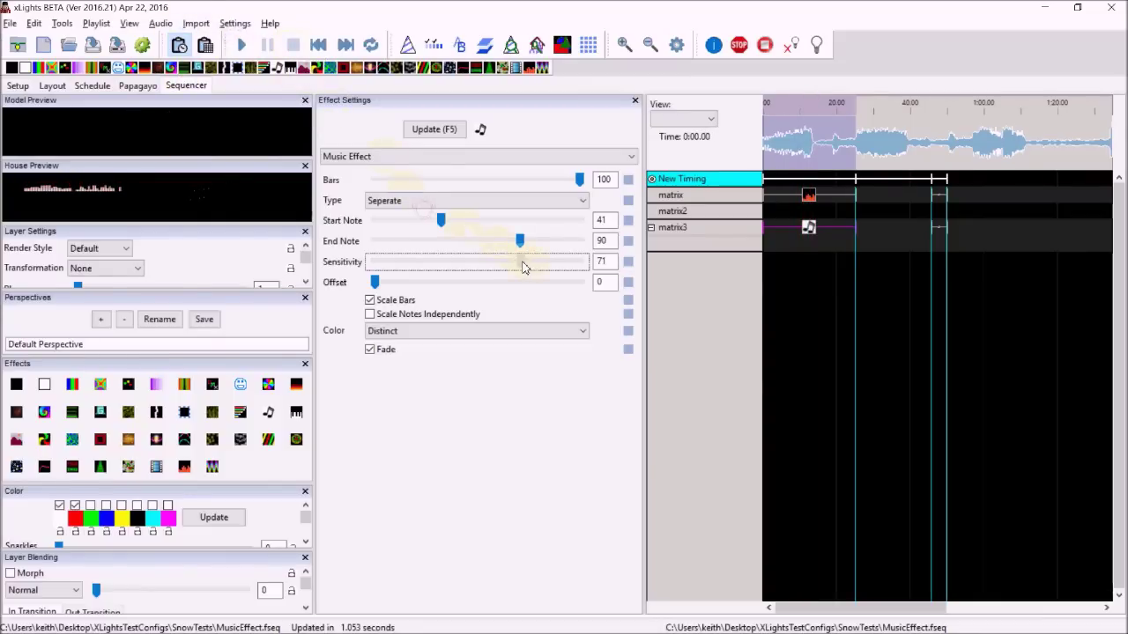
drag(515, 260, 512, 261)
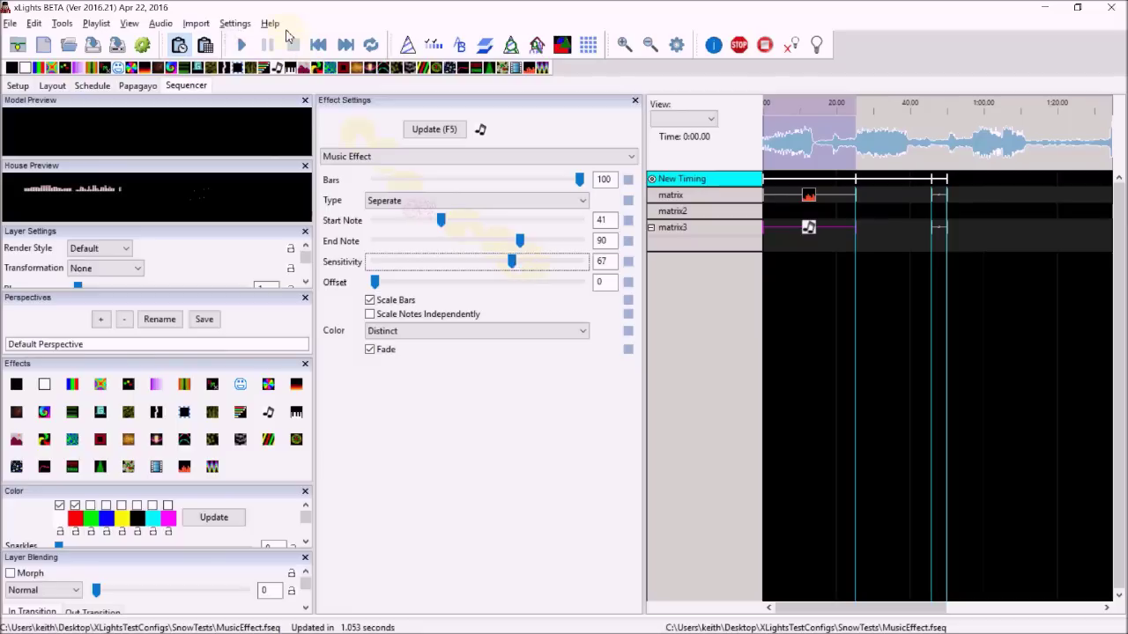
click(241, 45)
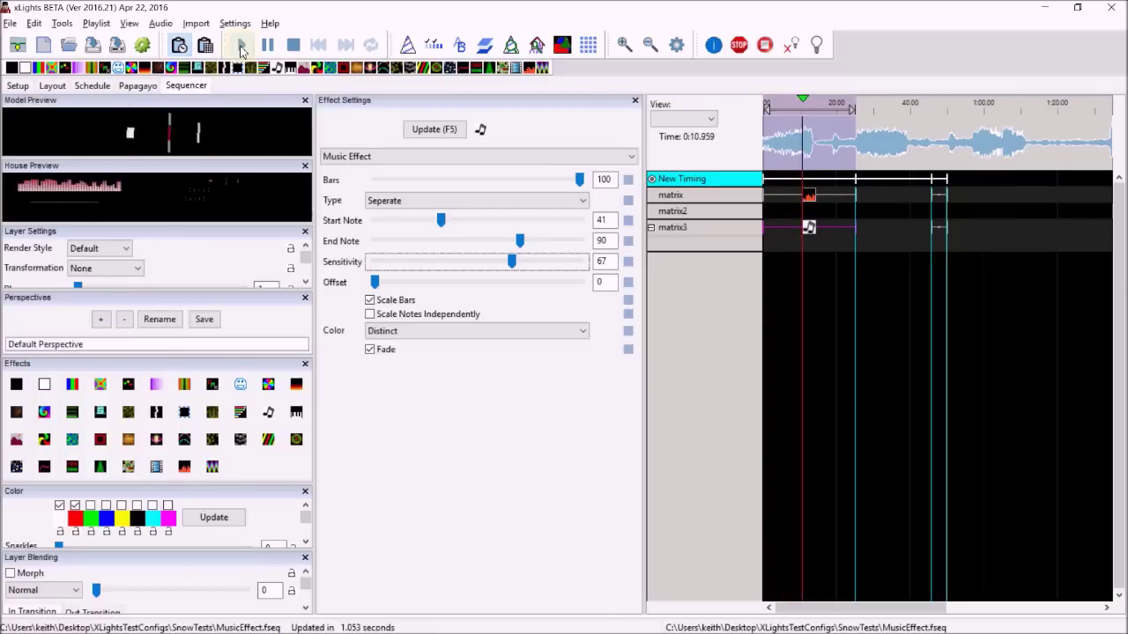
click(295, 45)
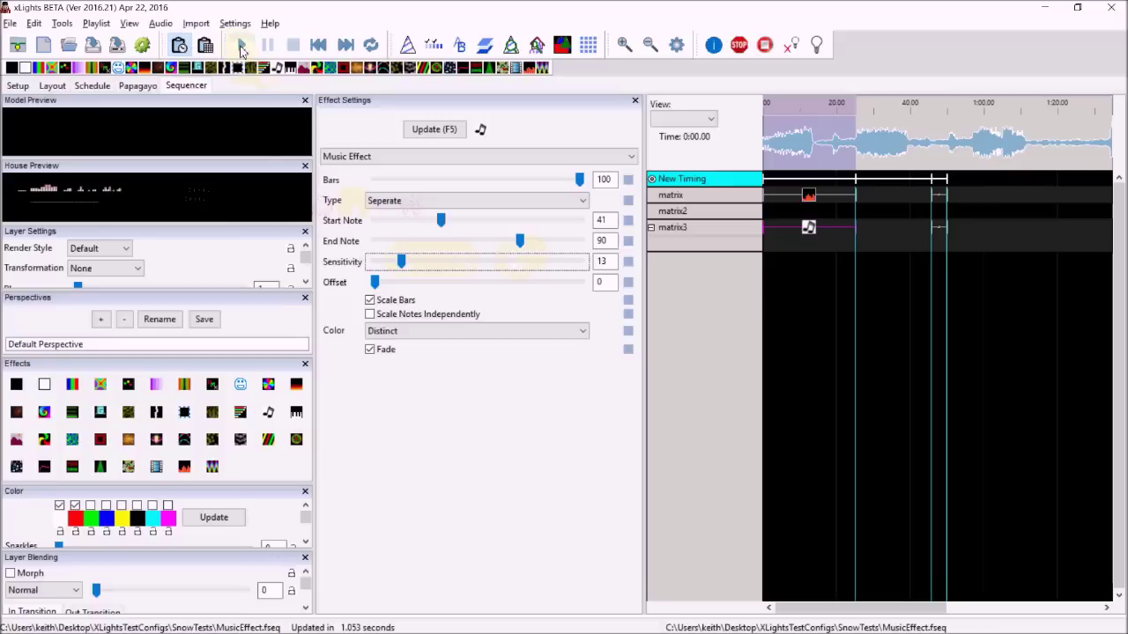
click(242, 51)
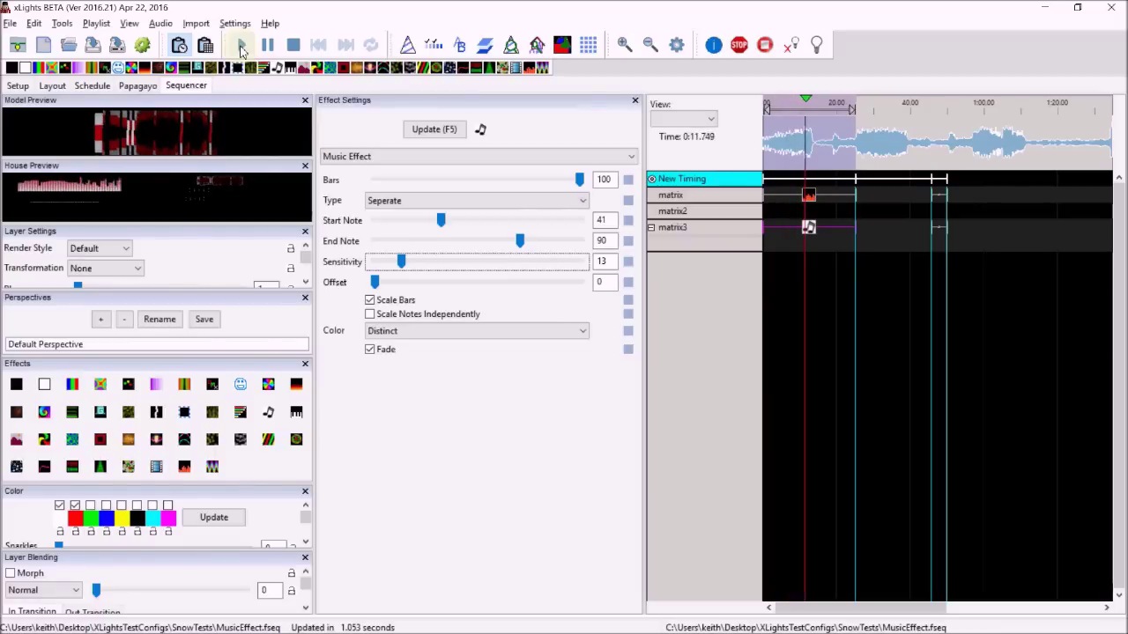
Stop the Sensitivity 13 preview and bring Sensitivity back up to 50.
click(288, 48)
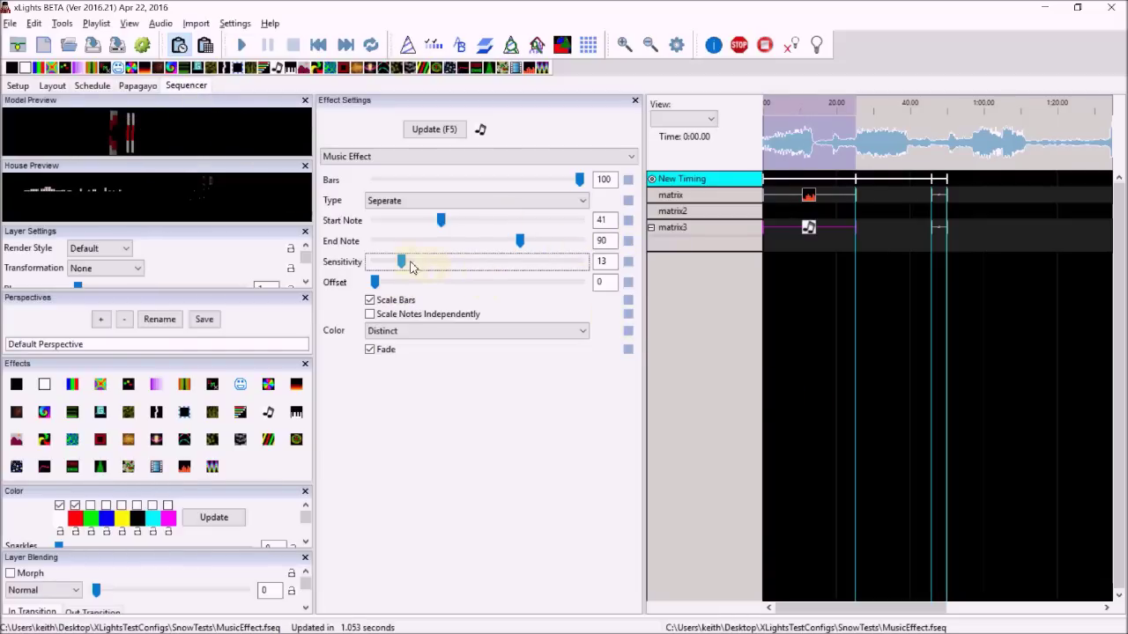
drag(401, 265, 447, 266)
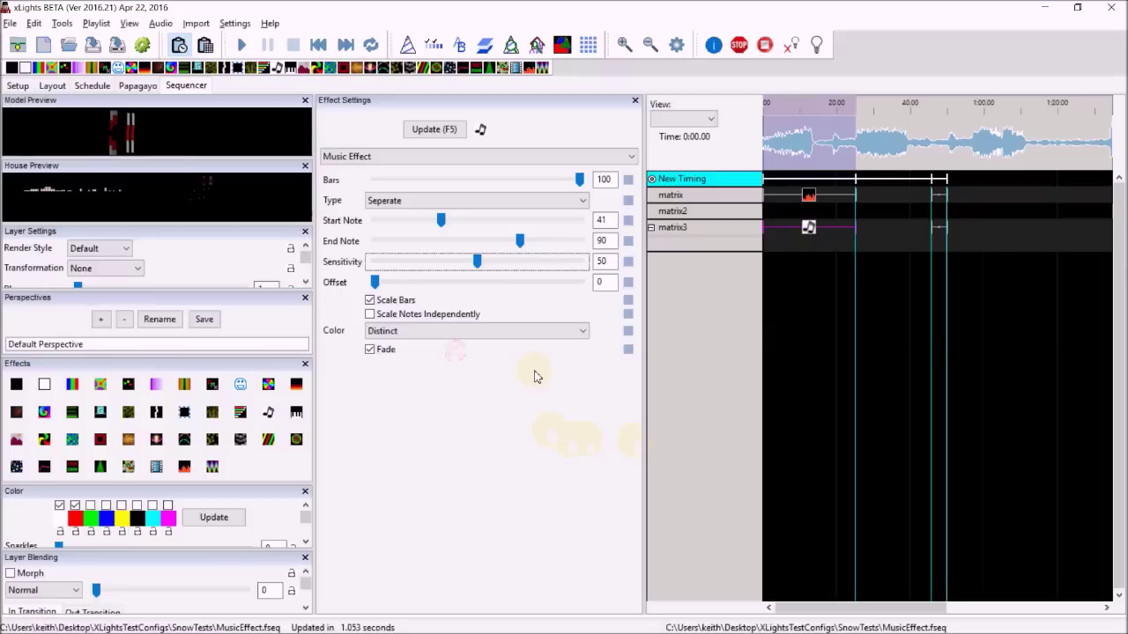
Replay the matrix3 Music Effect with Scale Bars unchecked.
click(807, 227)
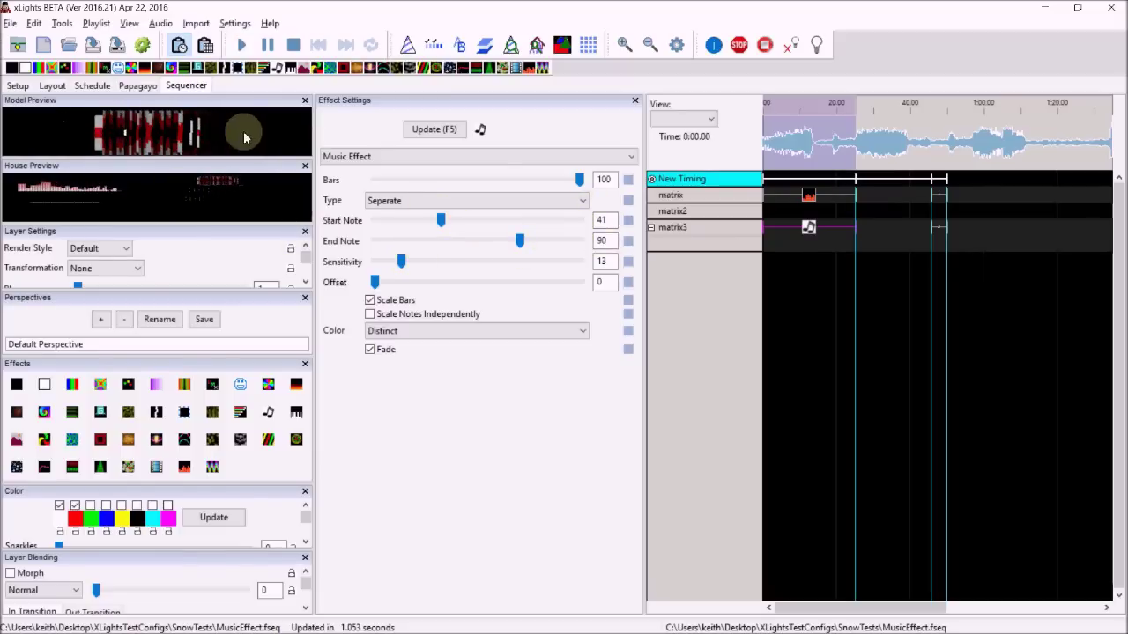
click(370, 300)
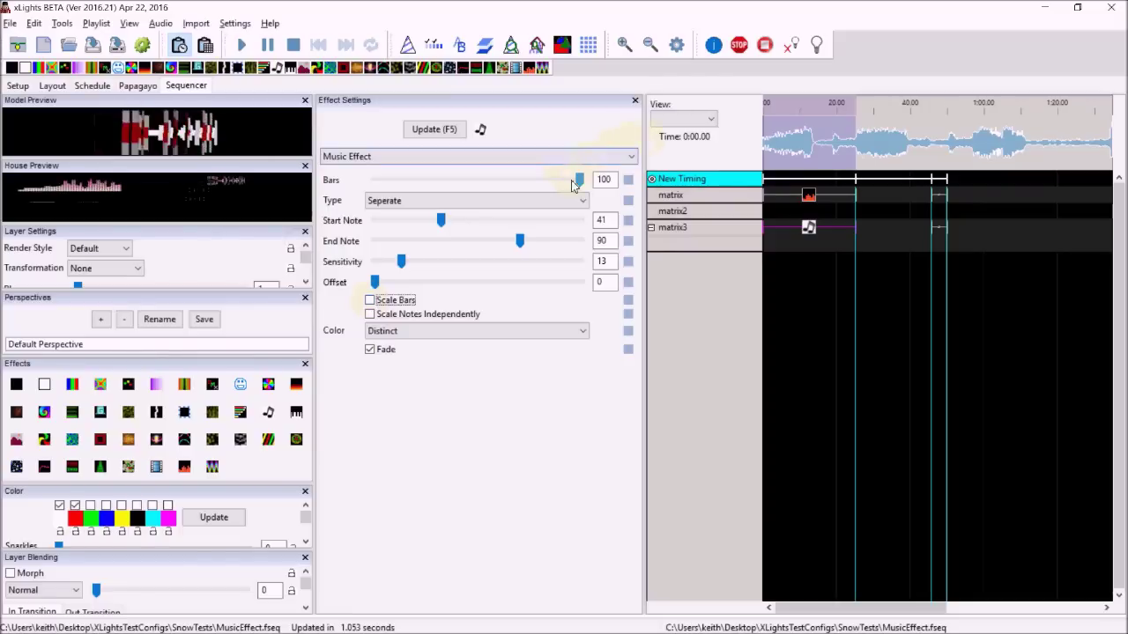
Reduce Bars from 100 to 8, set Sensitivity to 50, refresh matrix3, and re-enable Scale Bars.
drag(574, 183, 394, 184)
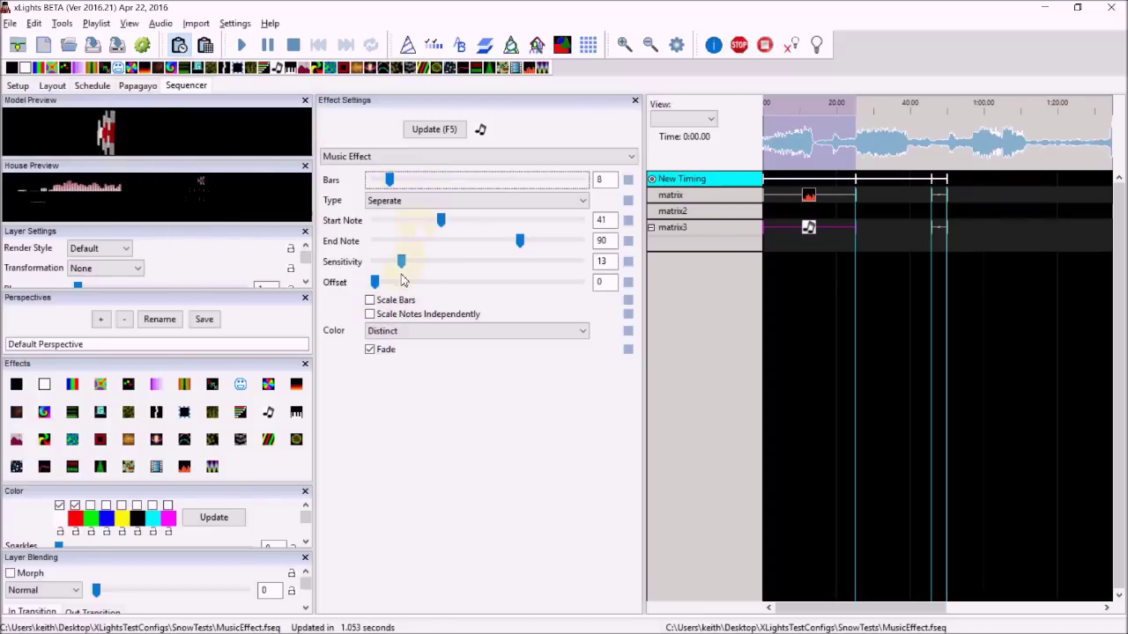
drag(401, 262, 478, 267)
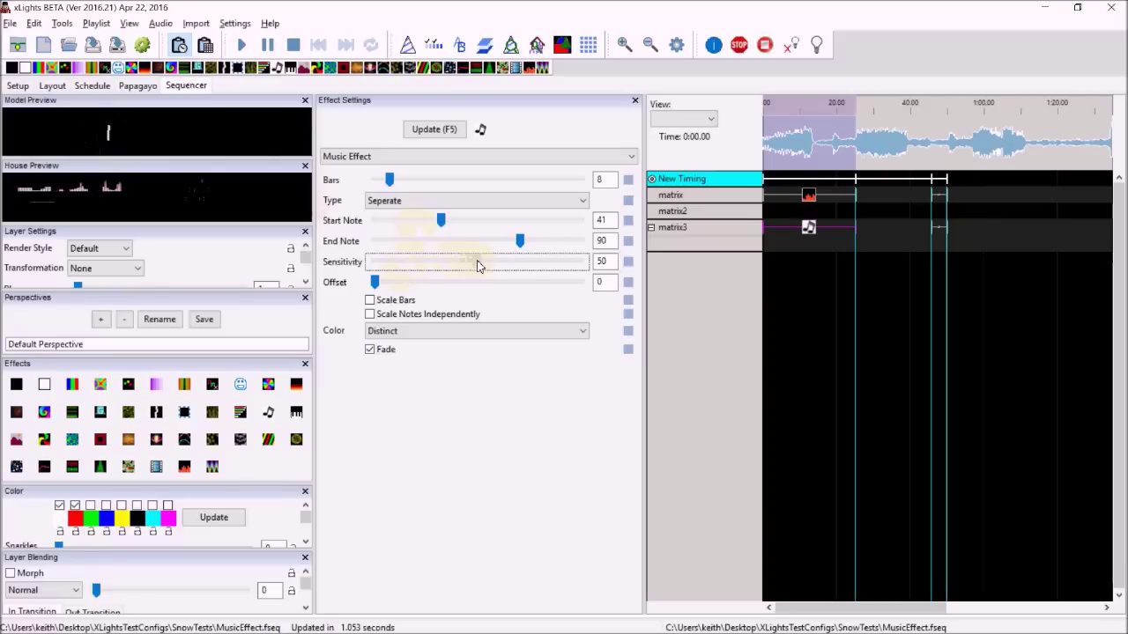
click(808, 229)
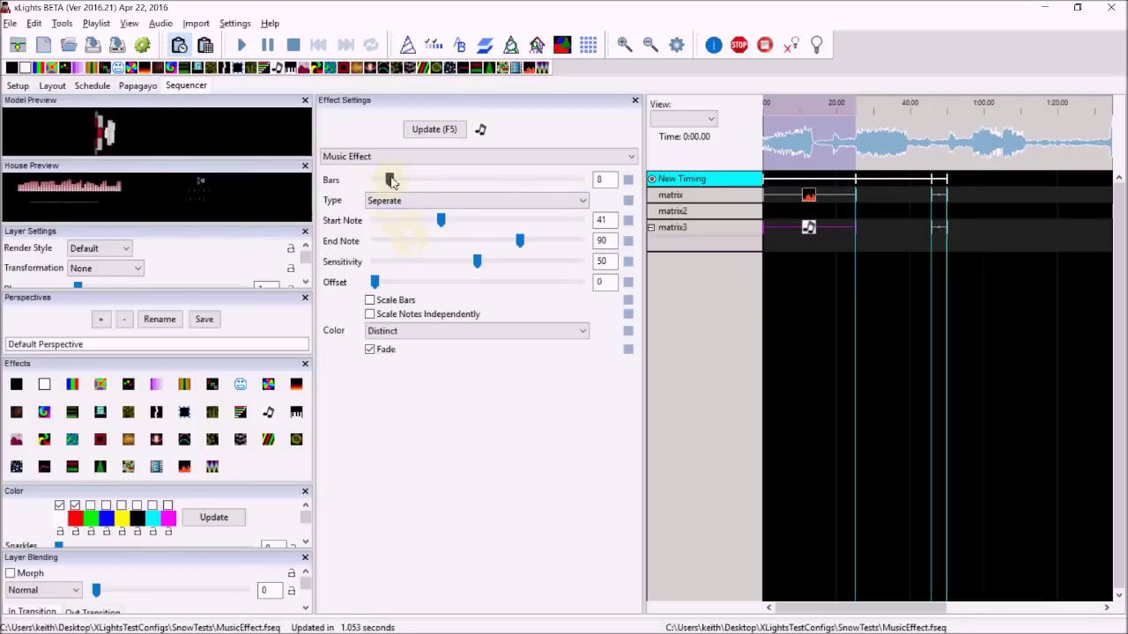
click(375, 302)
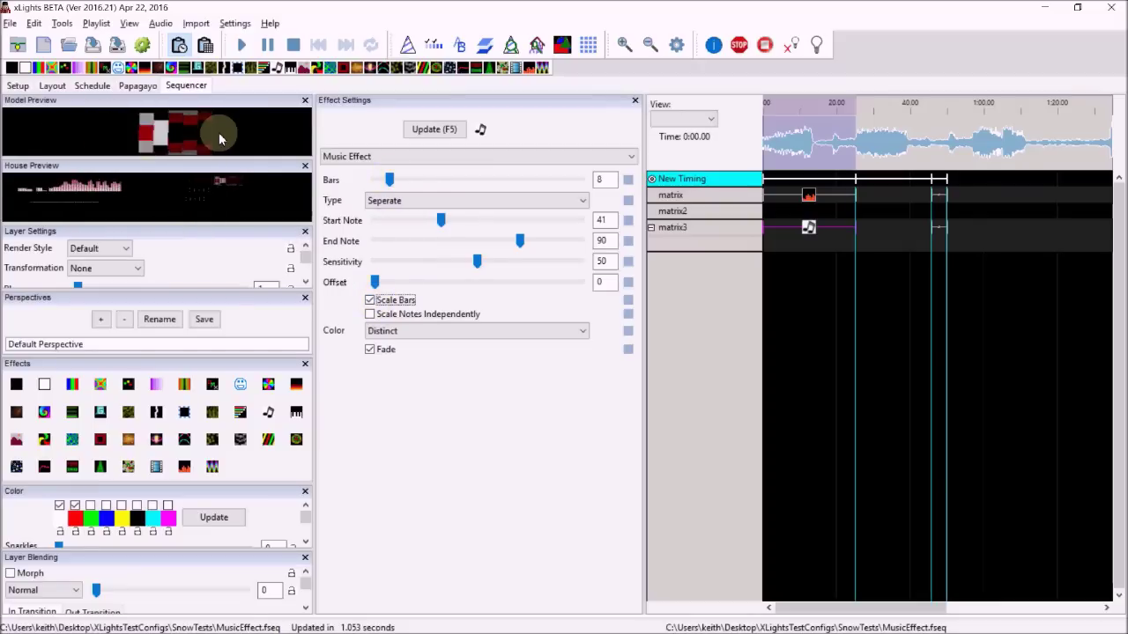
Play the 8-bar scaled Music Effect preview, then stop playback.
click(245, 46)
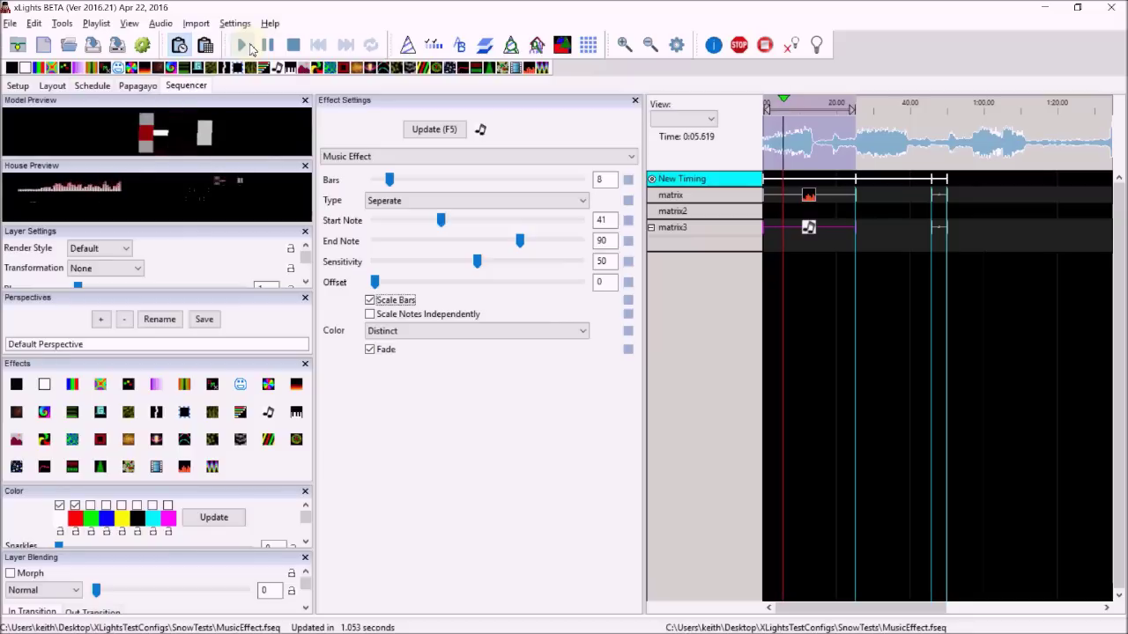
click(294, 46)
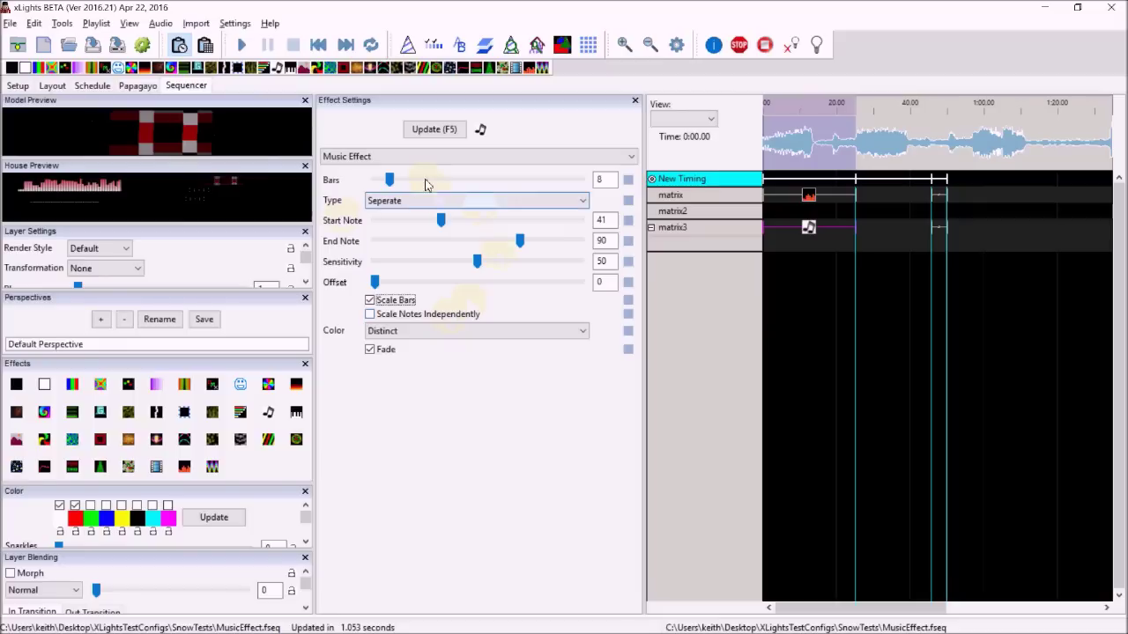
Keep 8 bars, switch Scale Bars off on matrix3, and raise Offset from 0 to 22.
drag(393, 180, 394, 184)
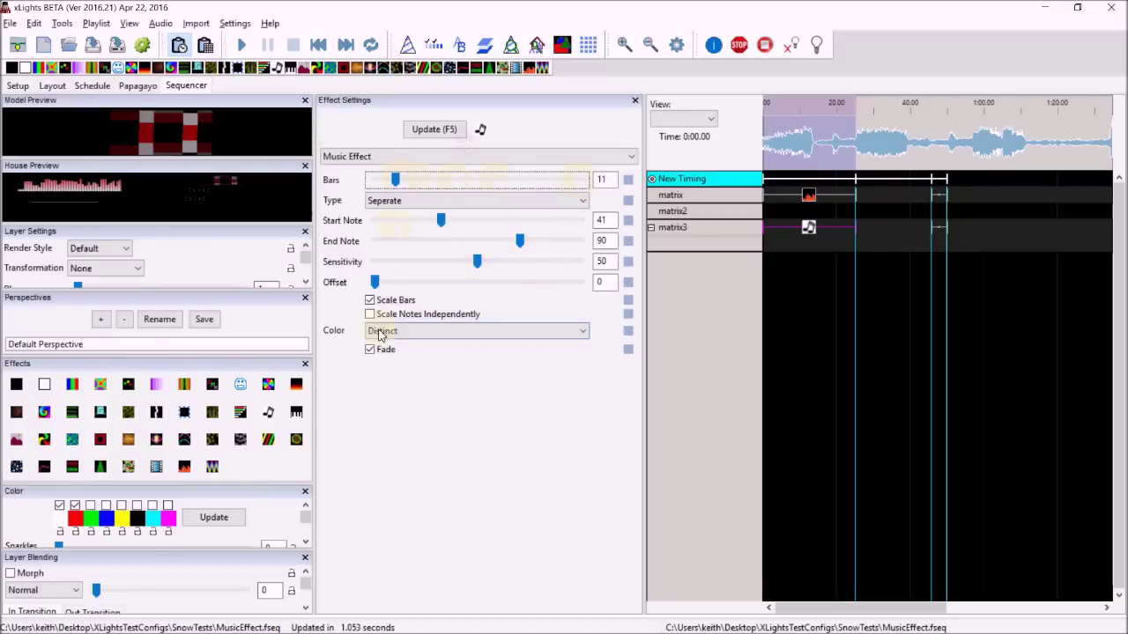
click(370, 300)
click(808, 229)
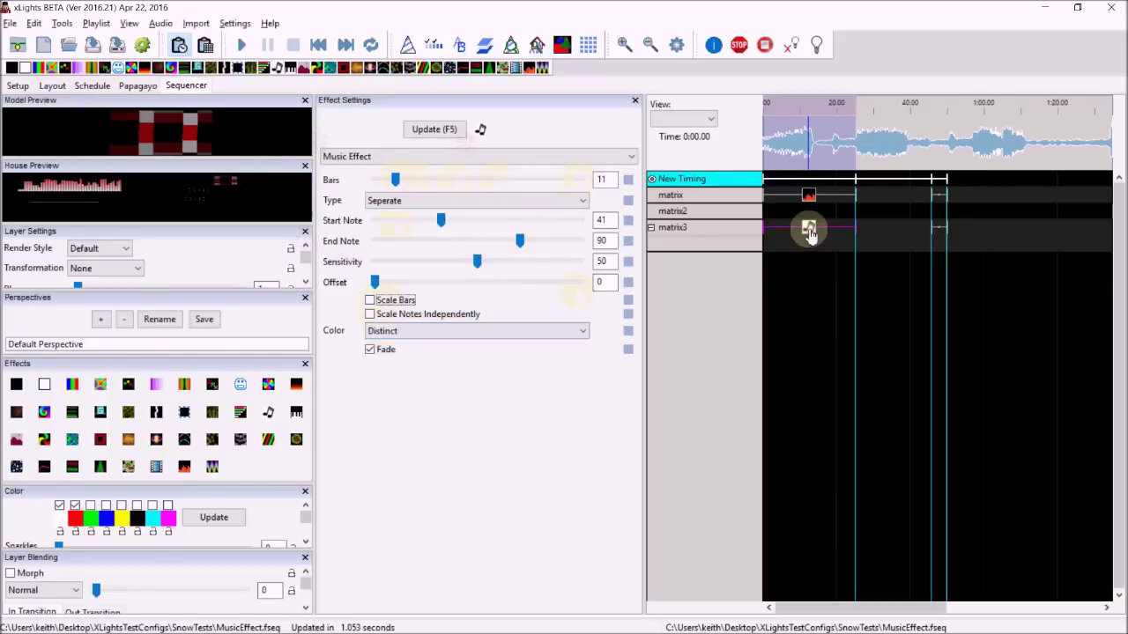
click(371, 299)
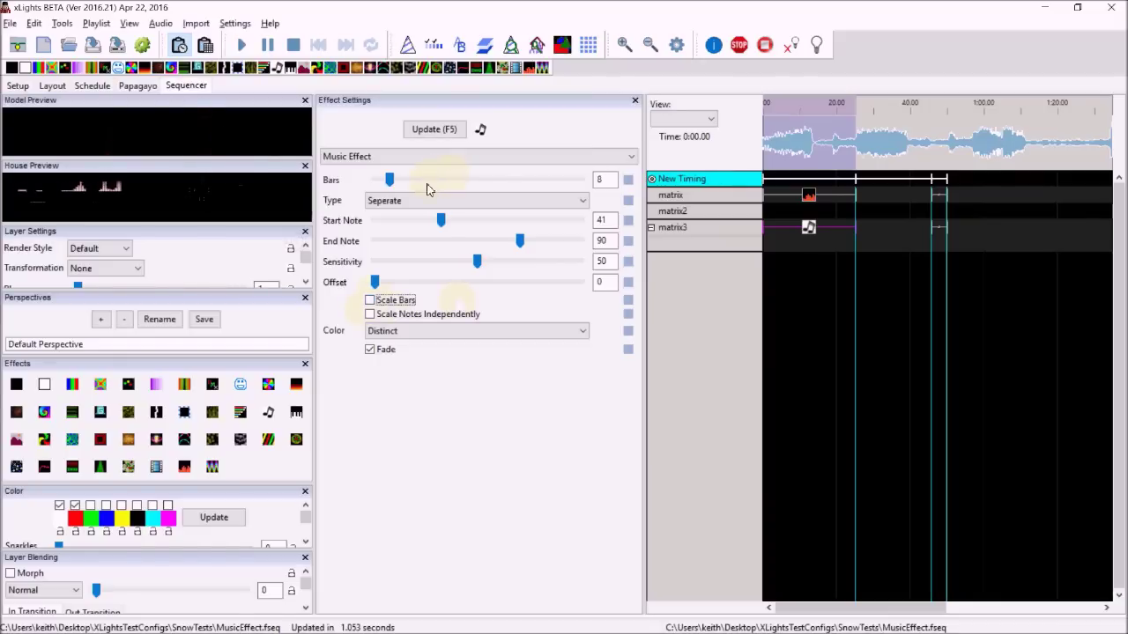
drag(375, 283, 383, 284)
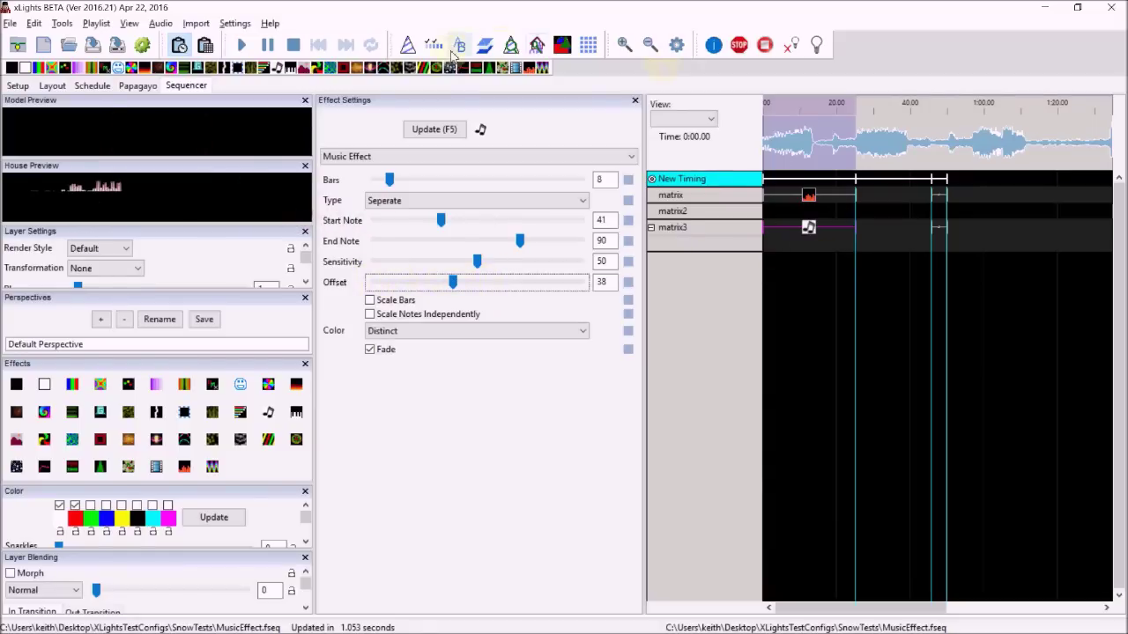
Drop a second Music effect from the palette onto the layer beneath matrix3.
drag(284, 68, 808, 244)
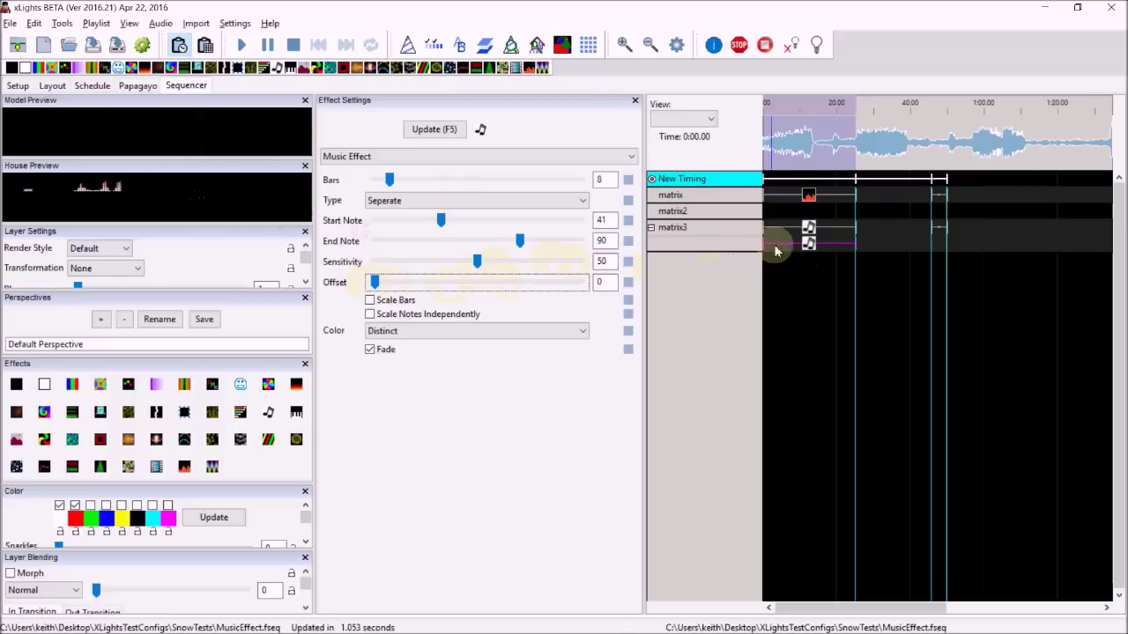
Change the lower matrix3 Music effect from 8 to 20 bars and preview it playing.
click(808, 245)
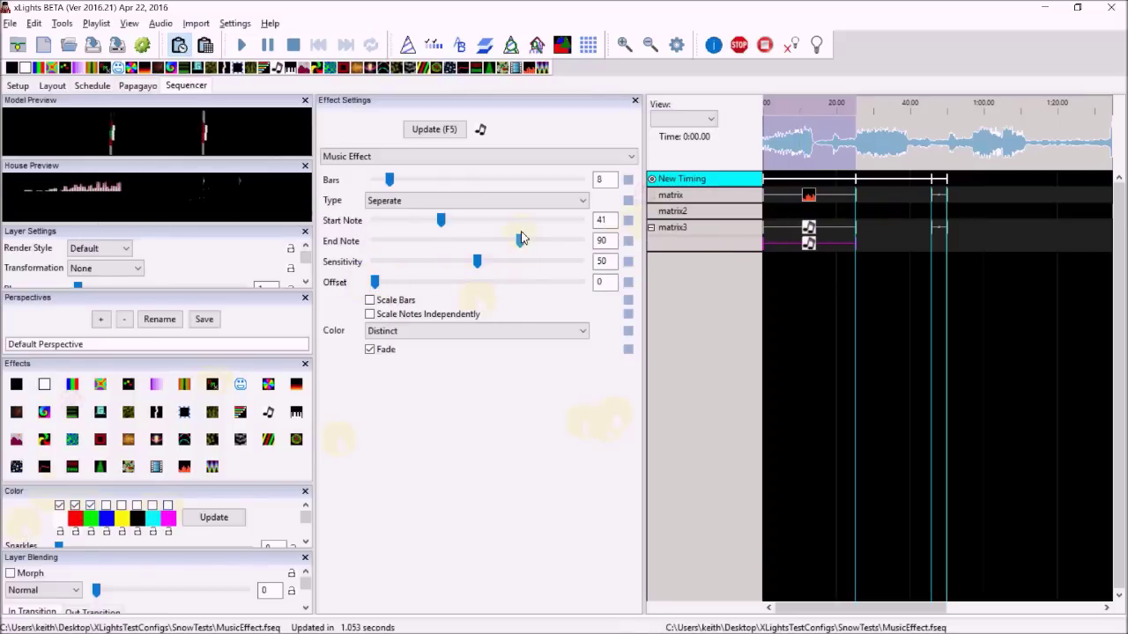
click(392, 182)
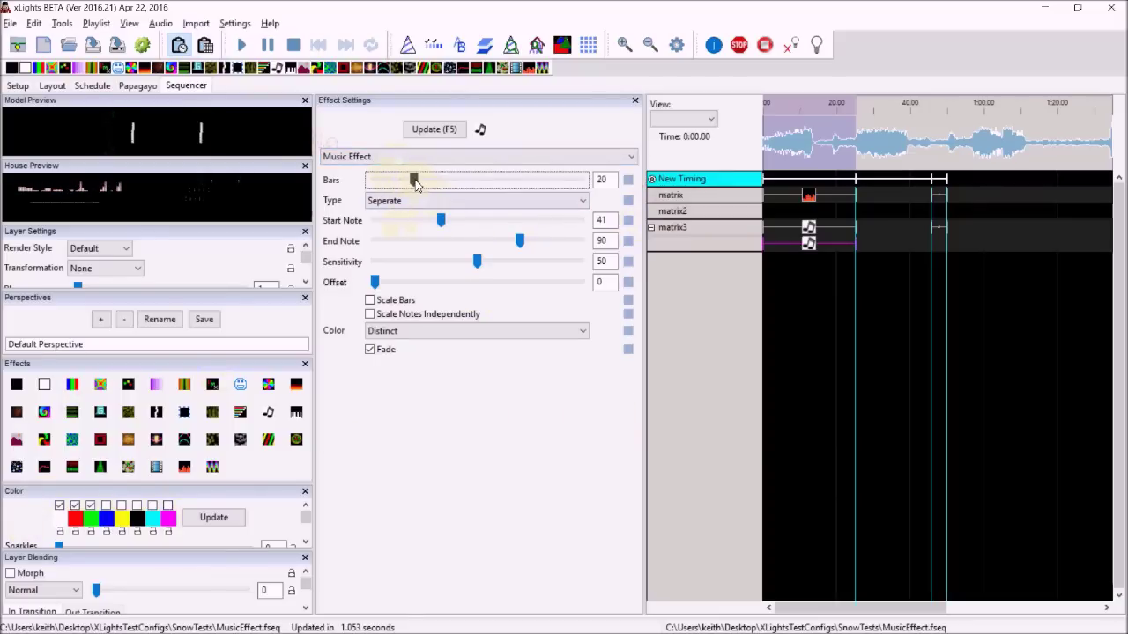
click(811, 244)
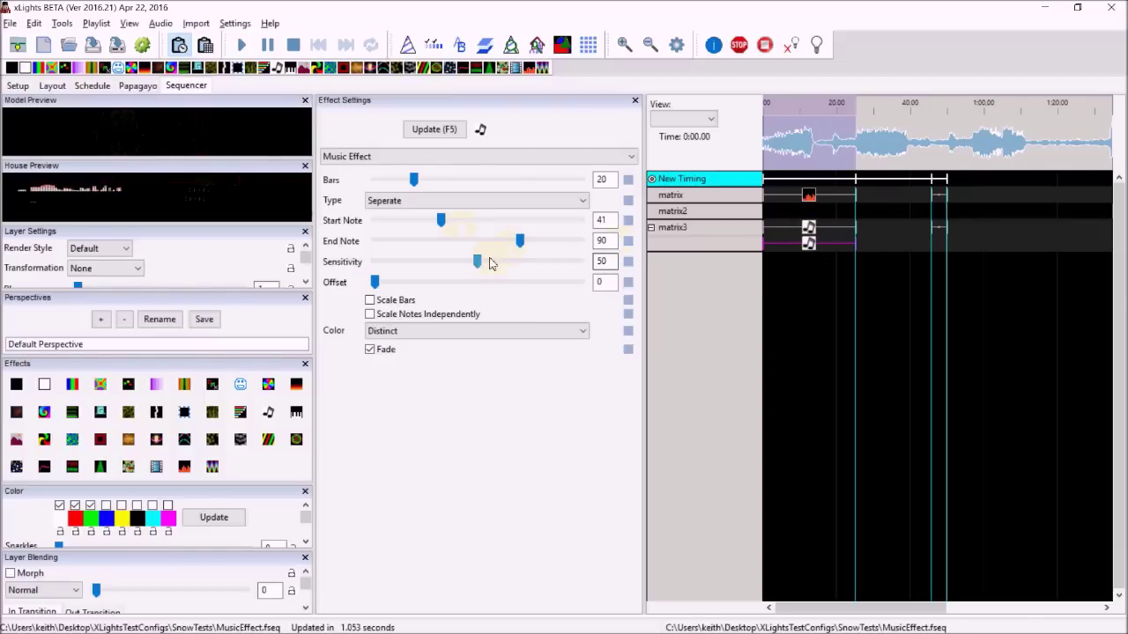
click(807, 229)
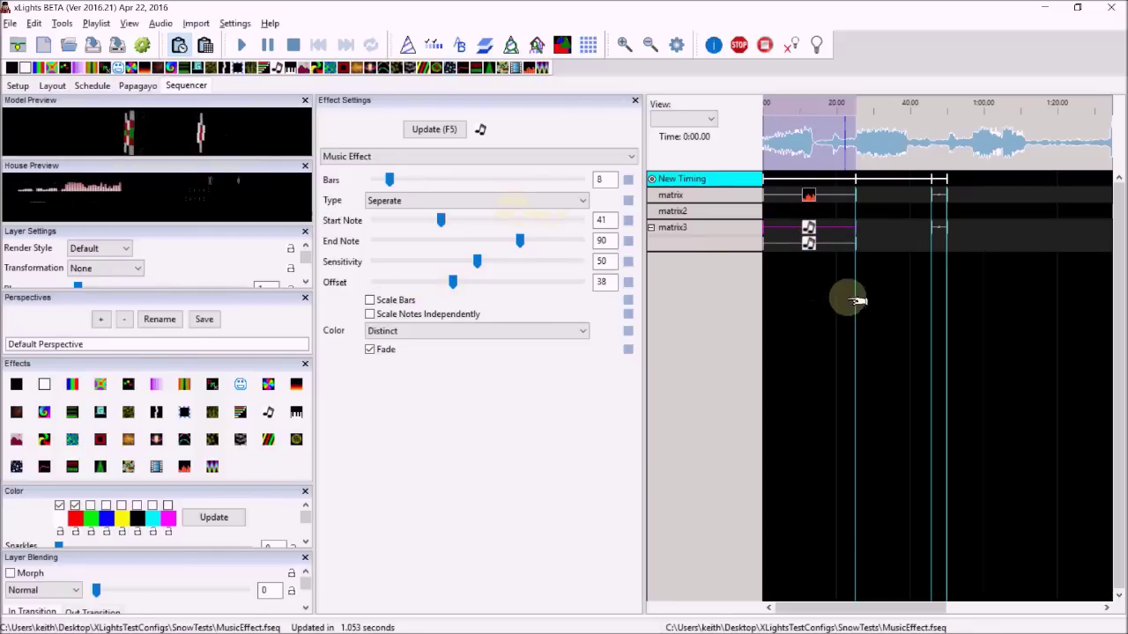
click(808, 244)
click(808, 244)
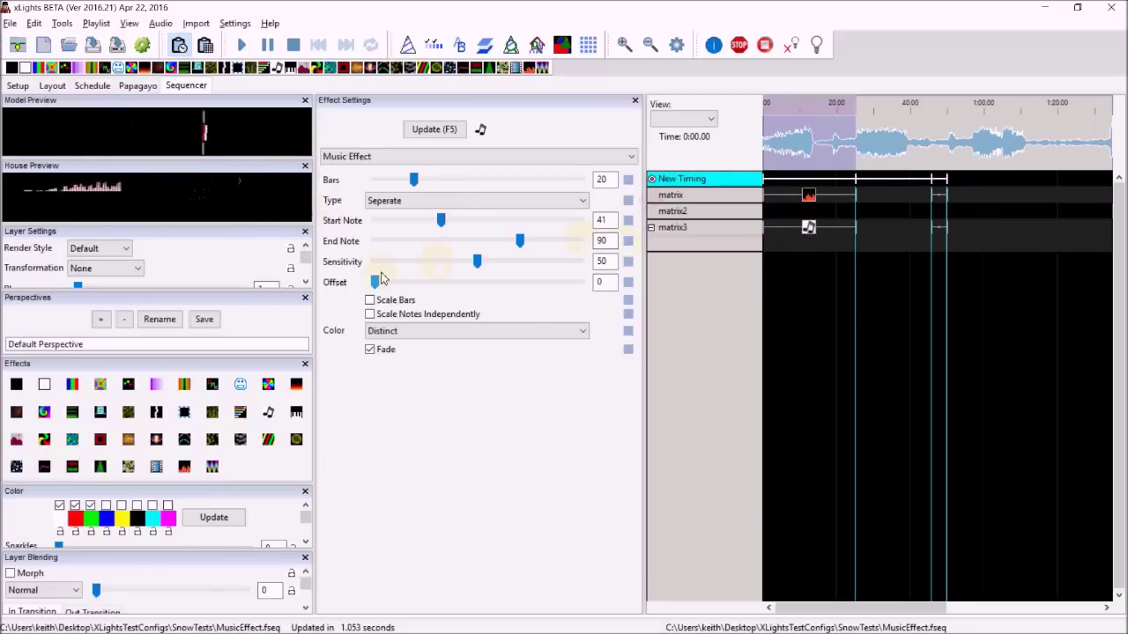
Enable Scale Bars, set Bars to 100 on both matrix3 Music effects, and lower Offset to 0.
click(370, 300)
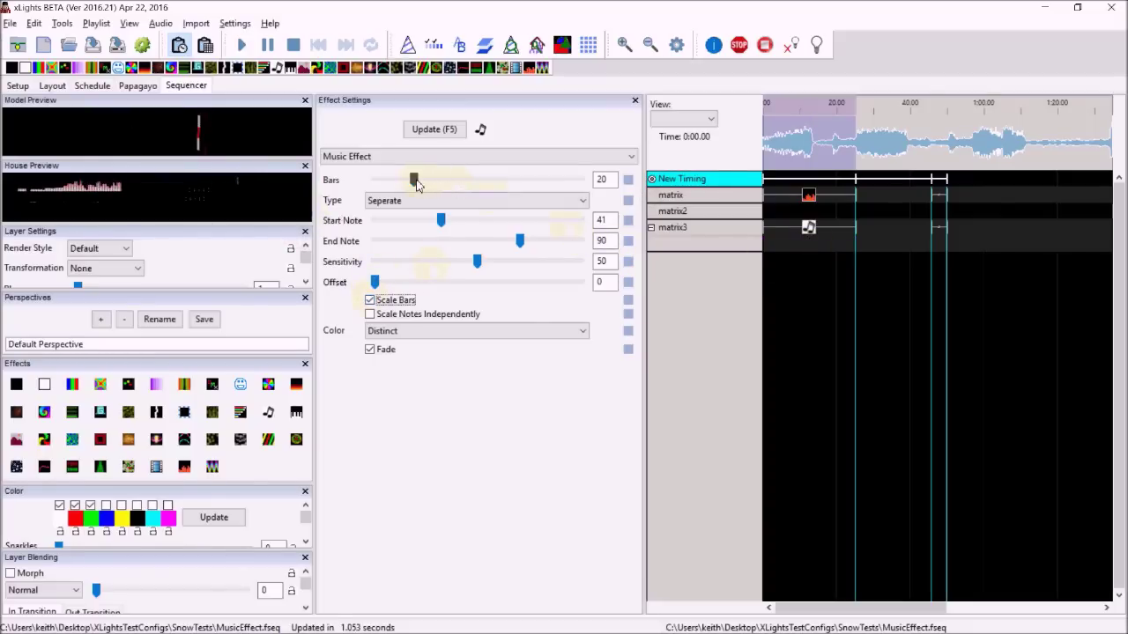
drag(414, 179, 603, 185)
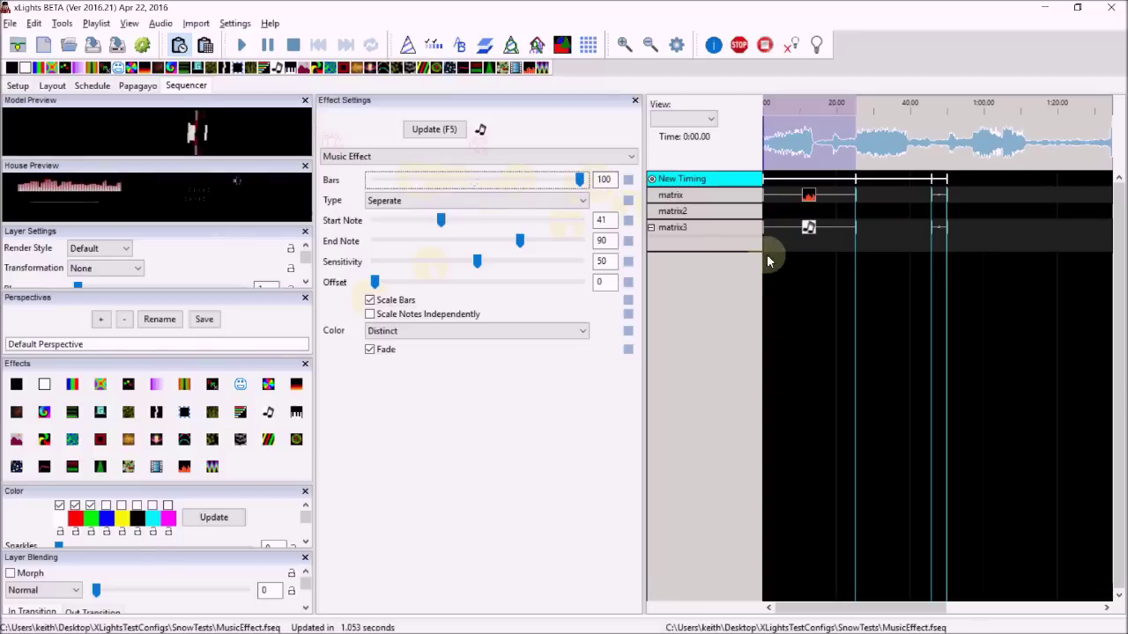
click(808, 230)
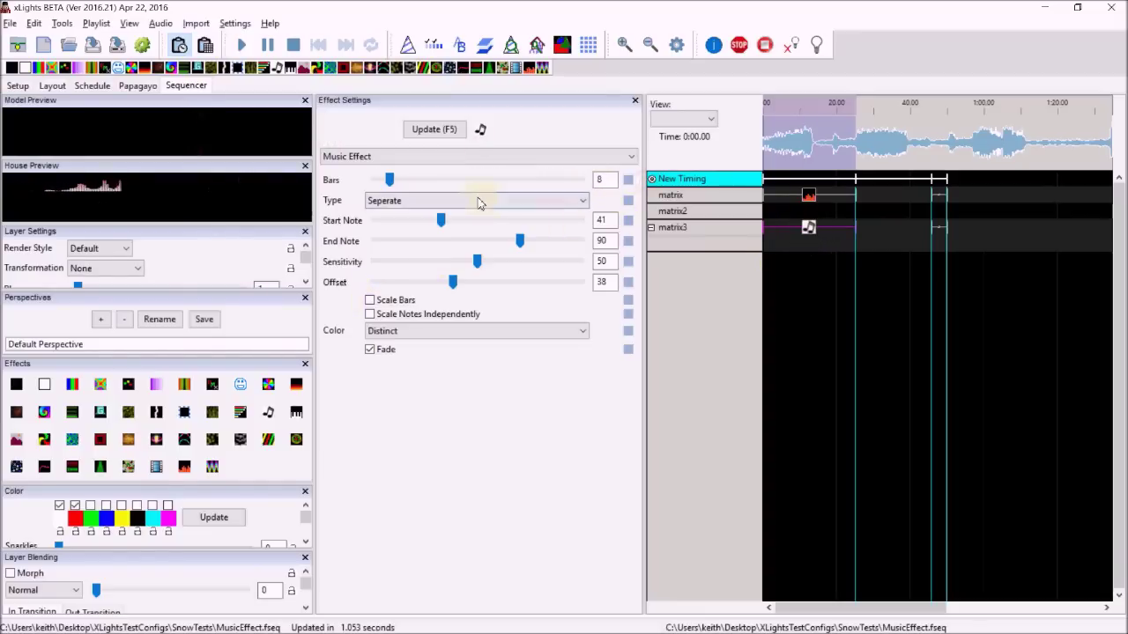
drag(389, 180, 556, 190)
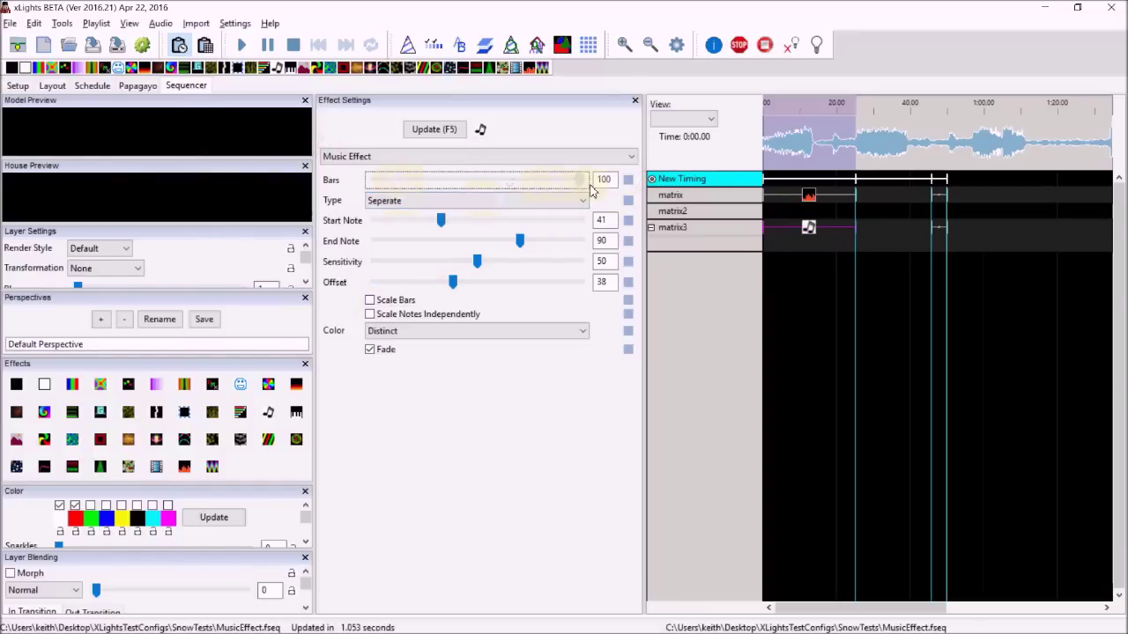
drag(453, 283, 451, 291)
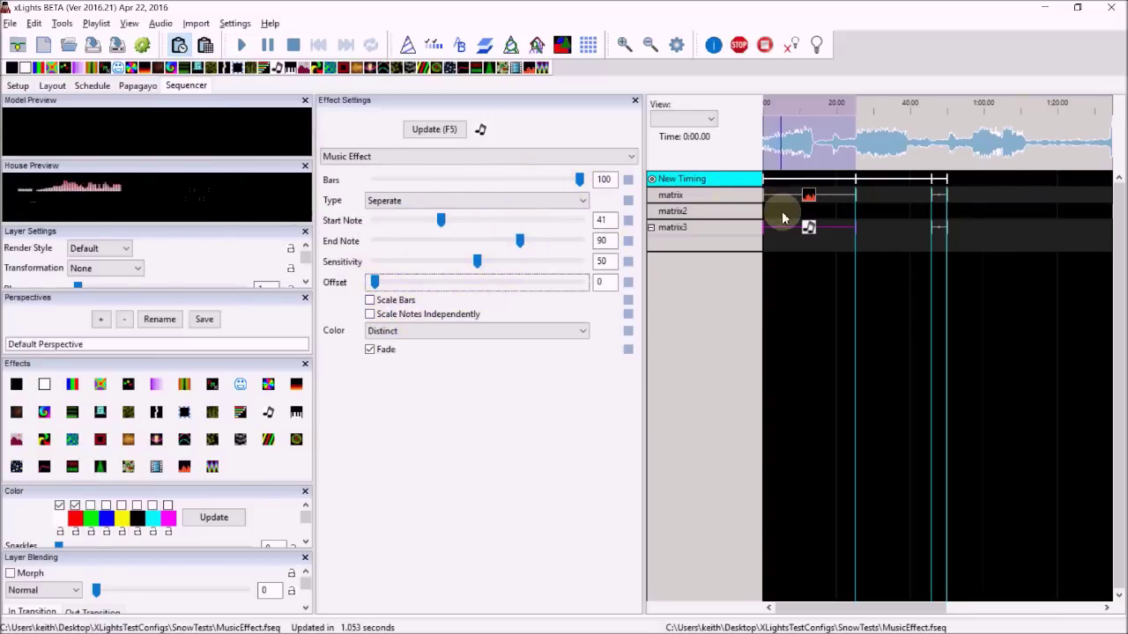
click(809, 228)
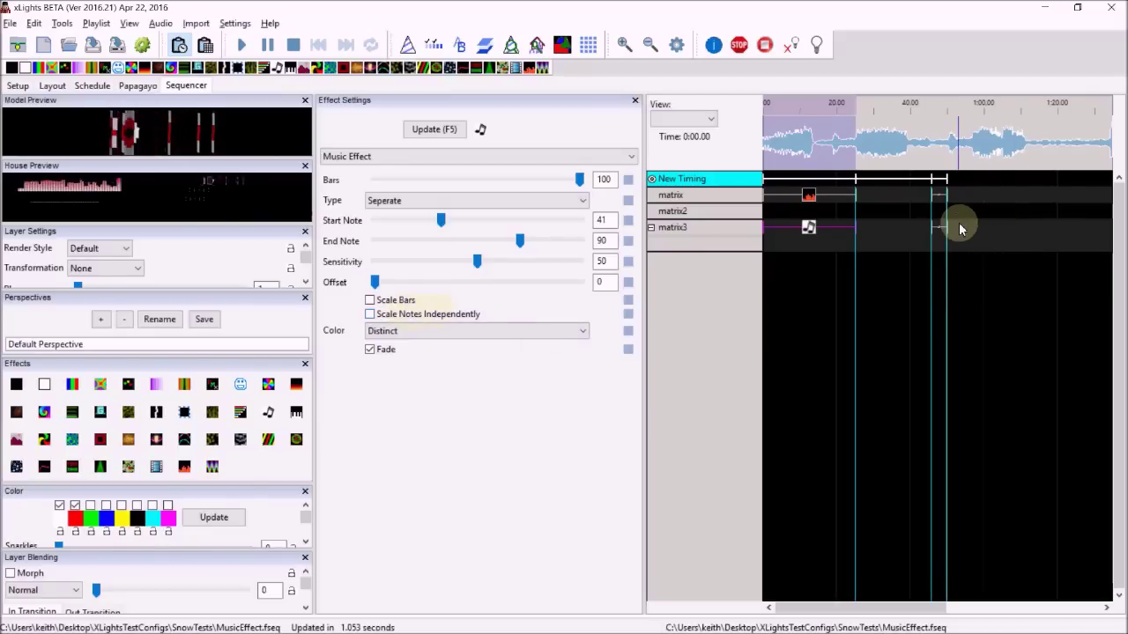
click(932, 232)
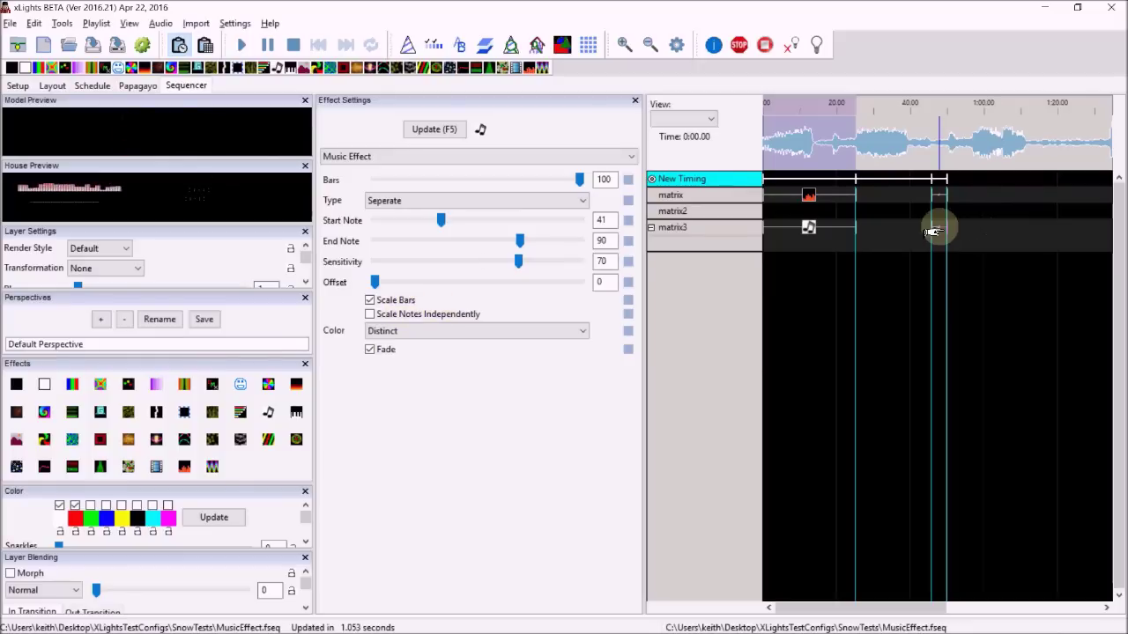
click(598, 281)
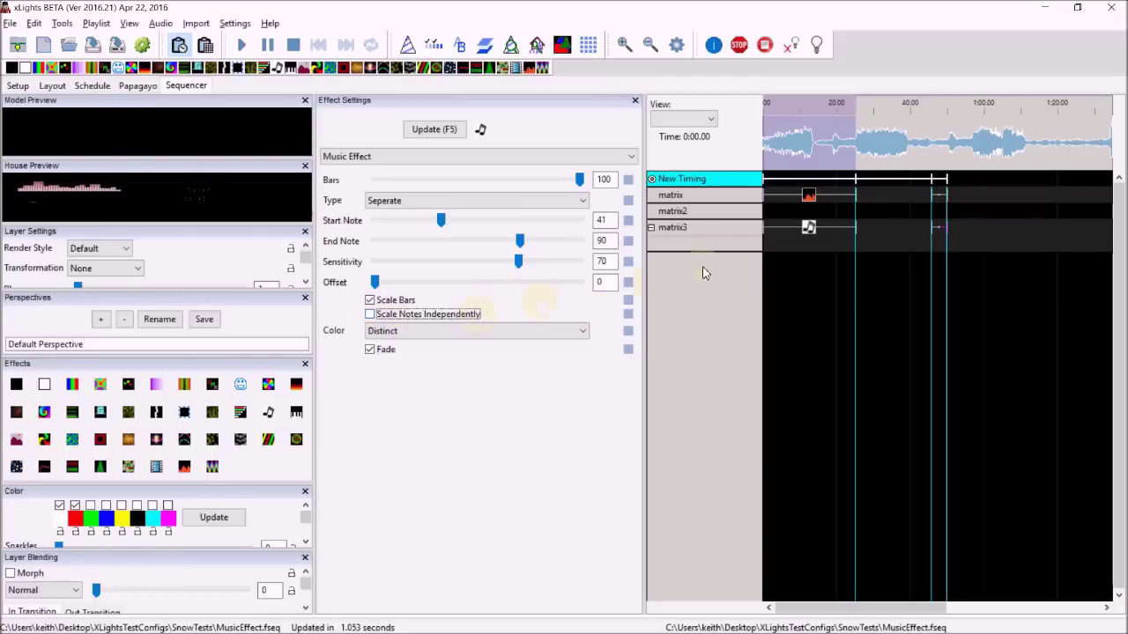
click(809, 229)
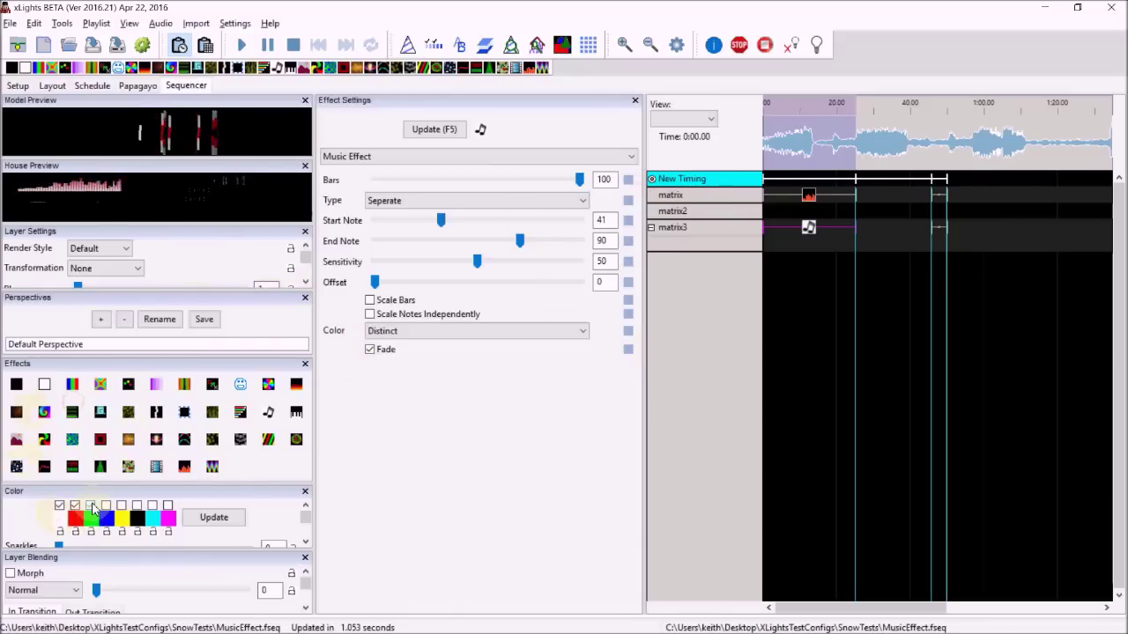
Set the colour mode to Blend and close the Layer Settings, Perspectives, Effects and Layer Blending panels.
click(408, 330)
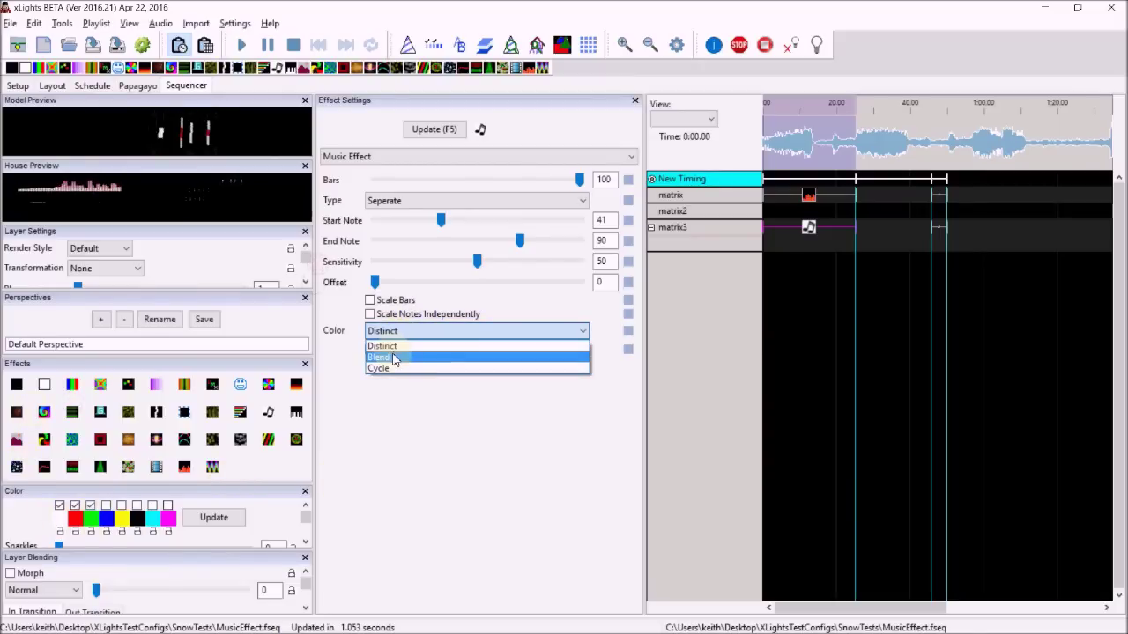
click(394, 357)
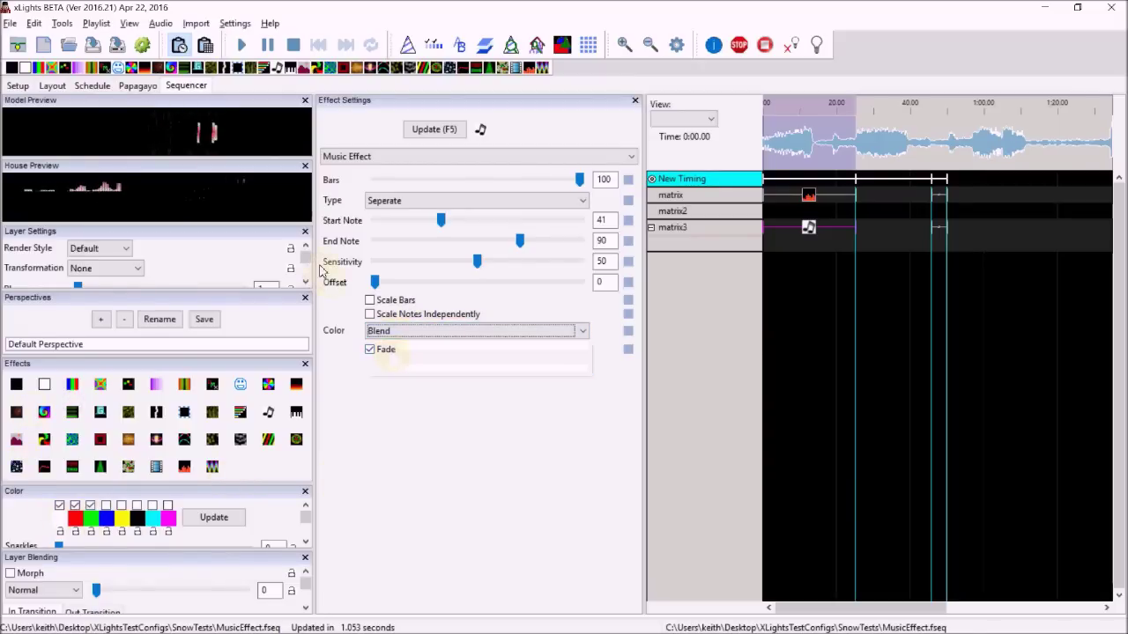
click(305, 231)
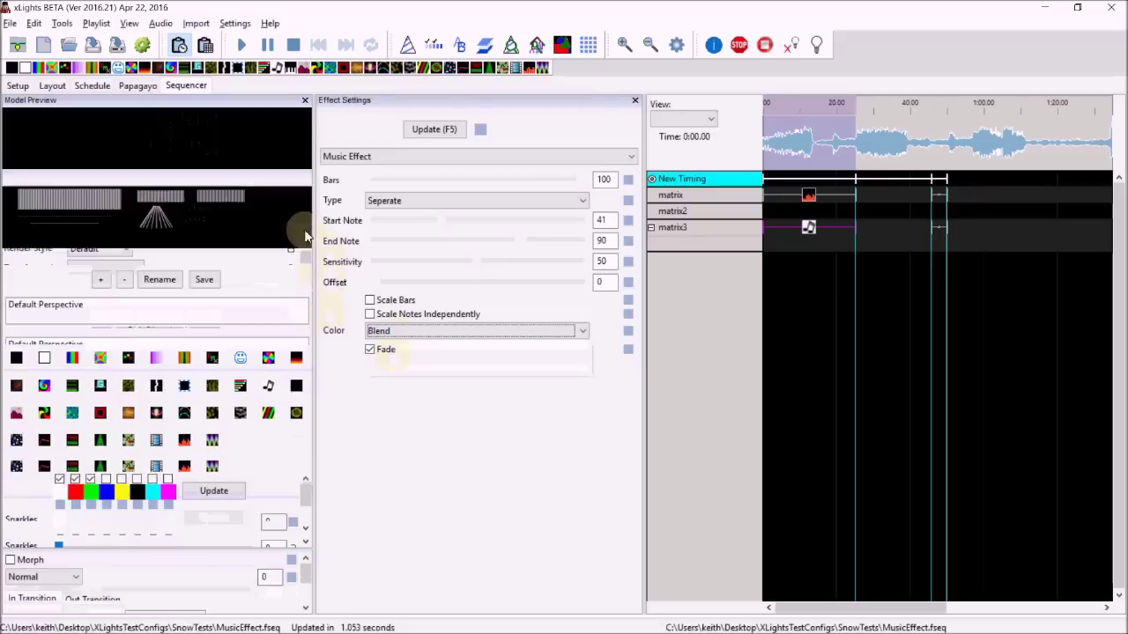
click(305, 258)
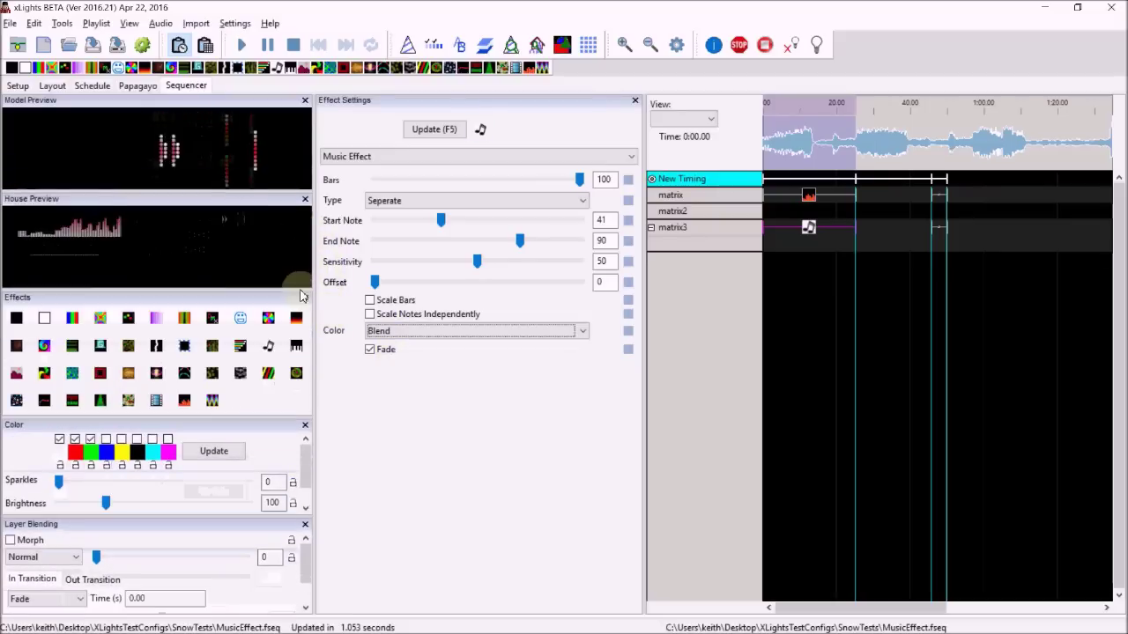
click(305, 298)
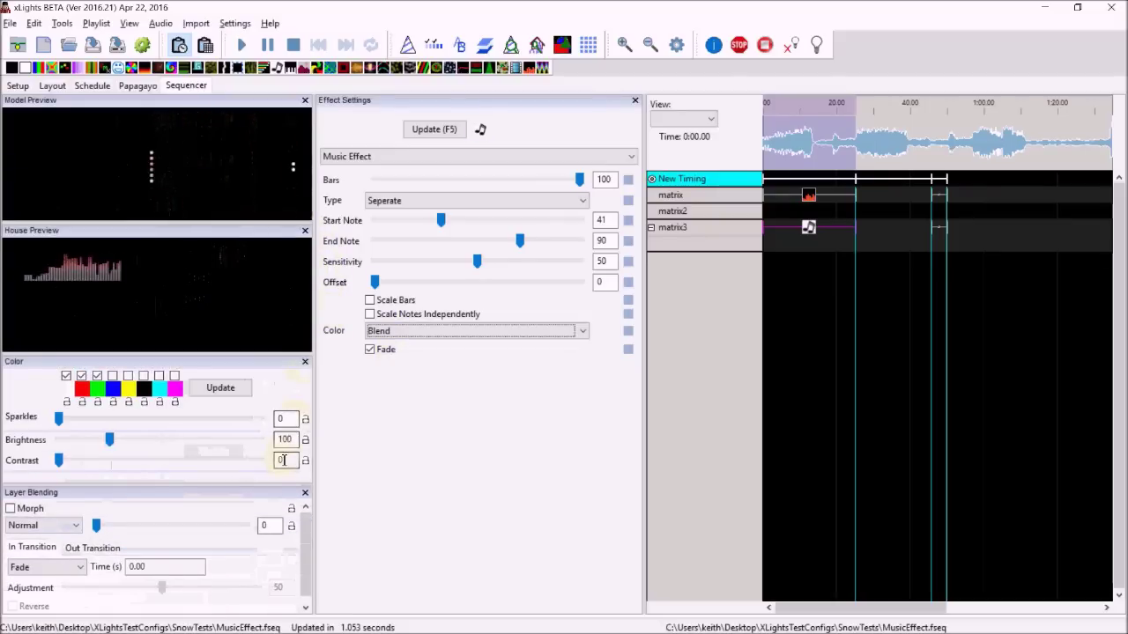
click(304, 494)
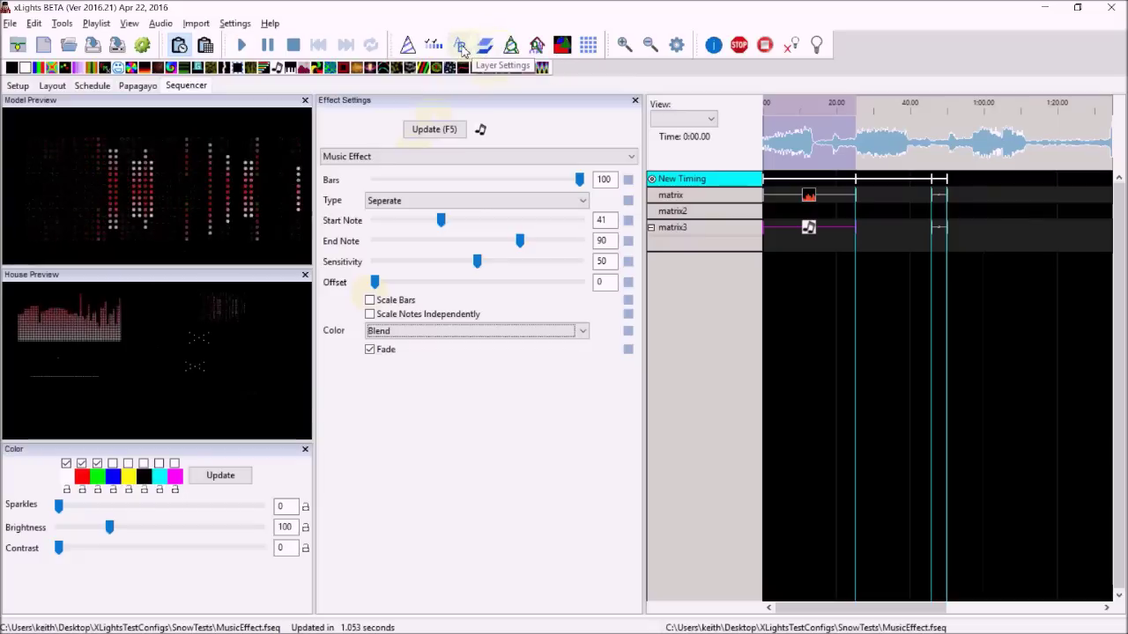
Bring back the Layer Settings panel and reselect the matrix3 Music effect.
click(485, 45)
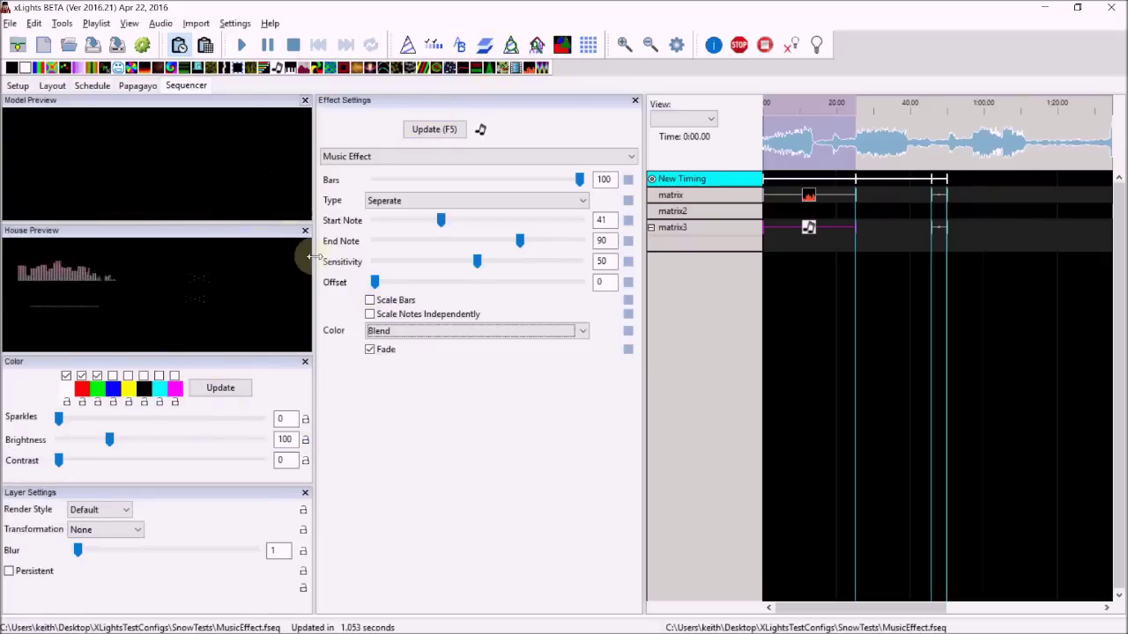
click(804, 231)
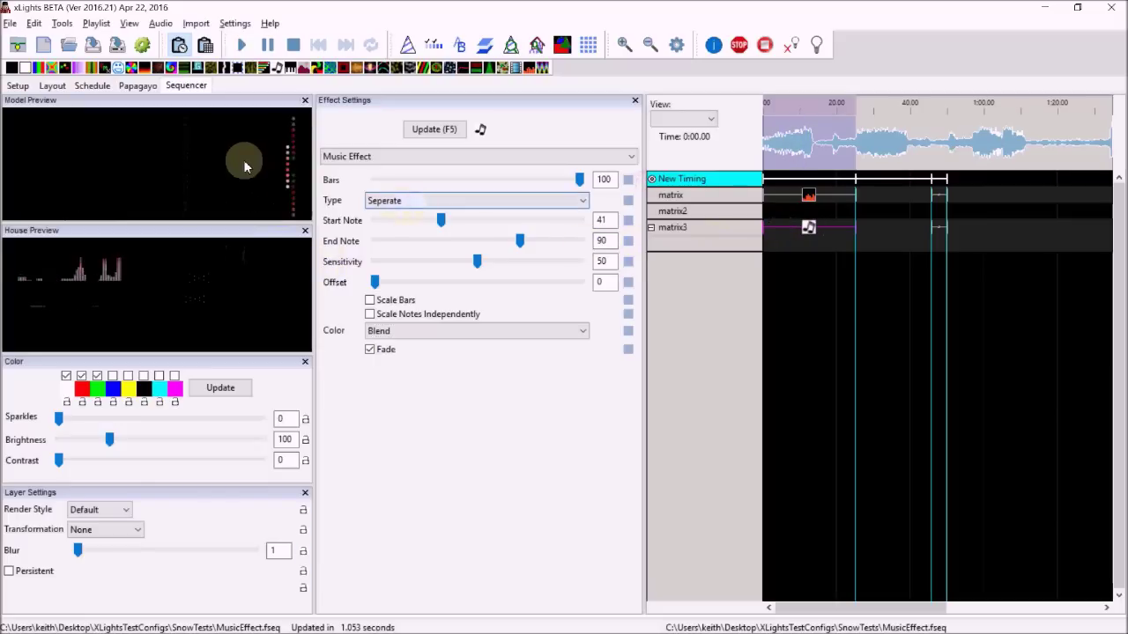
click(456, 330)
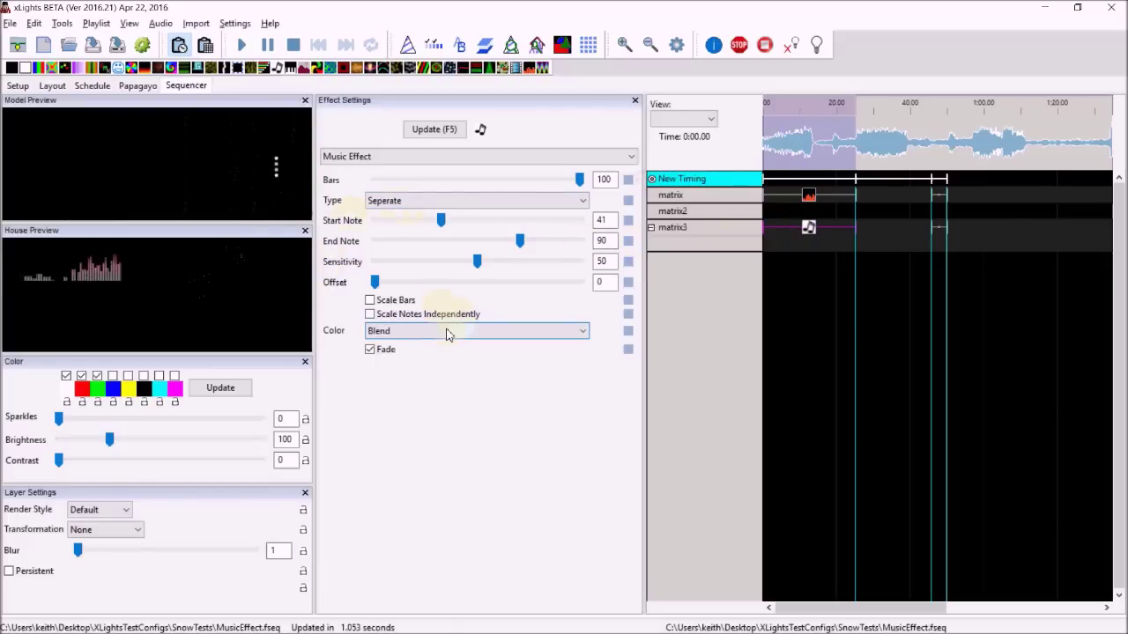
Try the Distinct colour mode, then switch it to Cycle.
click(418, 346)
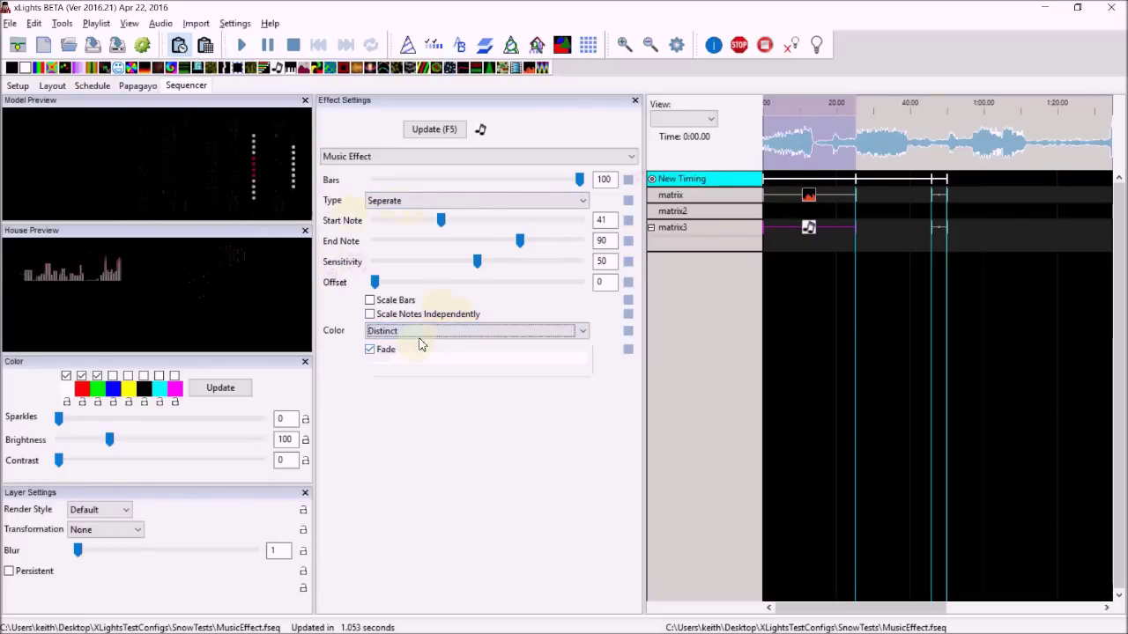
click(433, 331)
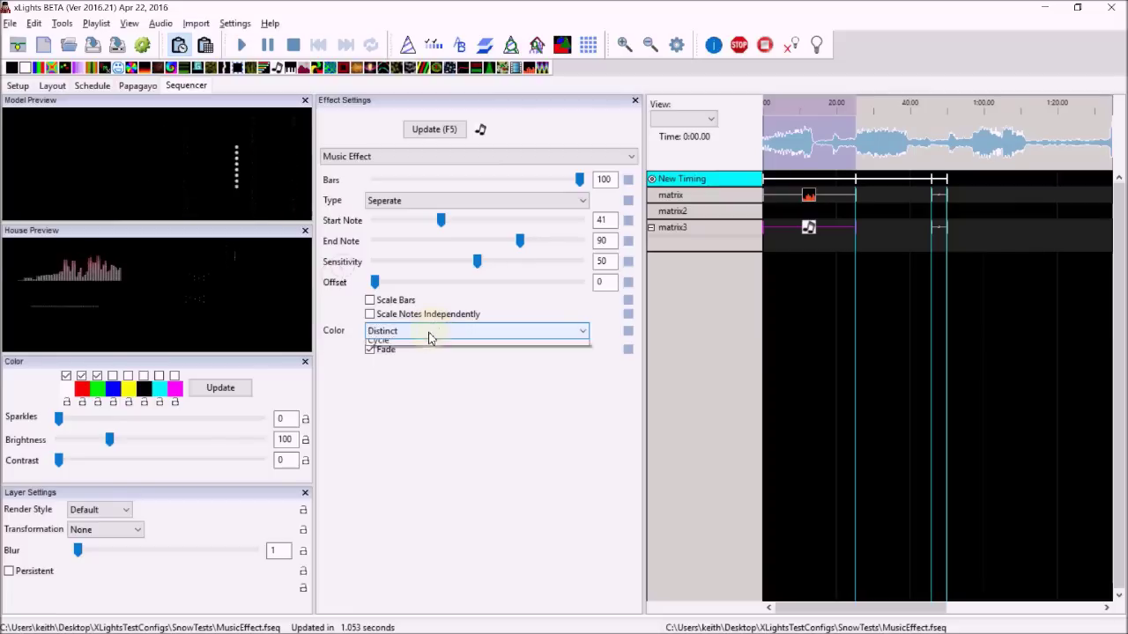
click(398, 367)
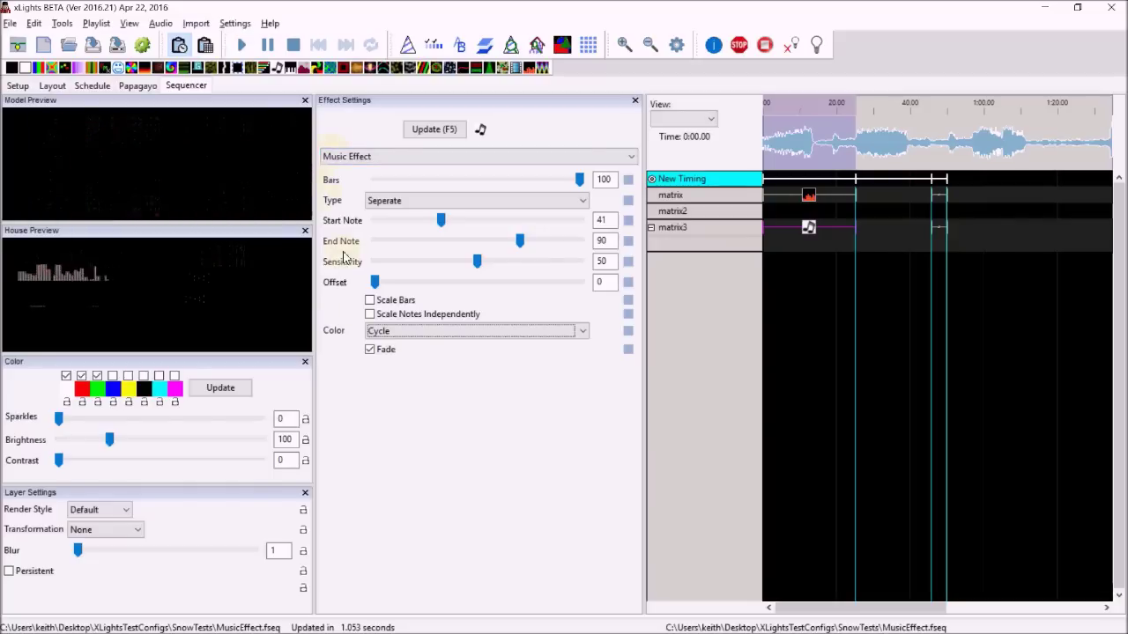
Toggle Fade off and back on, then set the colour mode to Distinct.
click(371, 352)
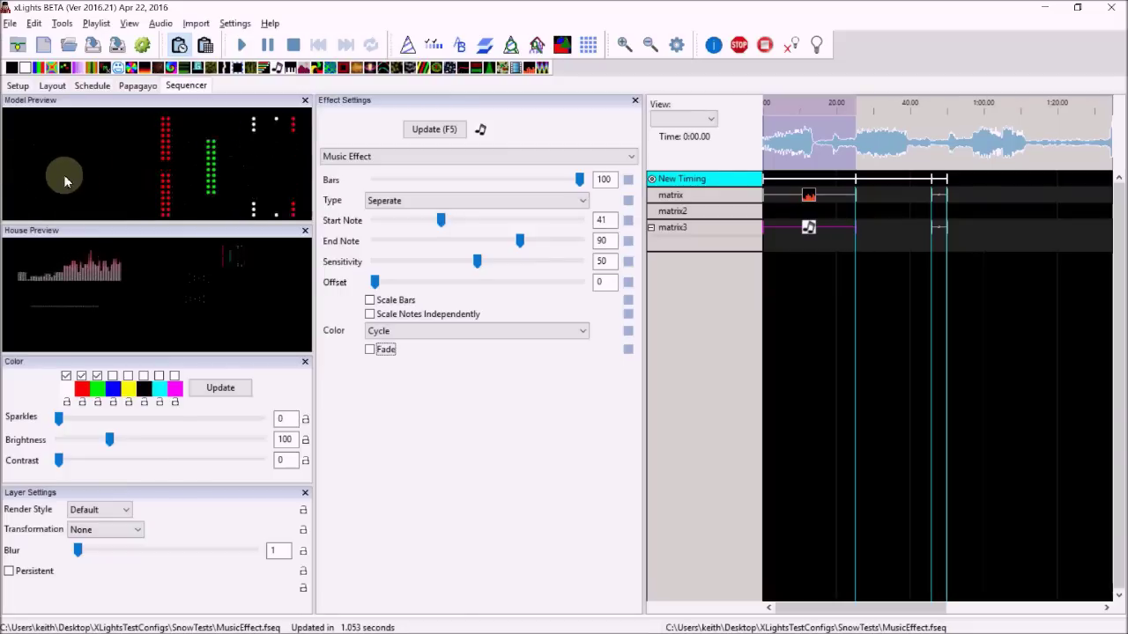
click(370, 349)
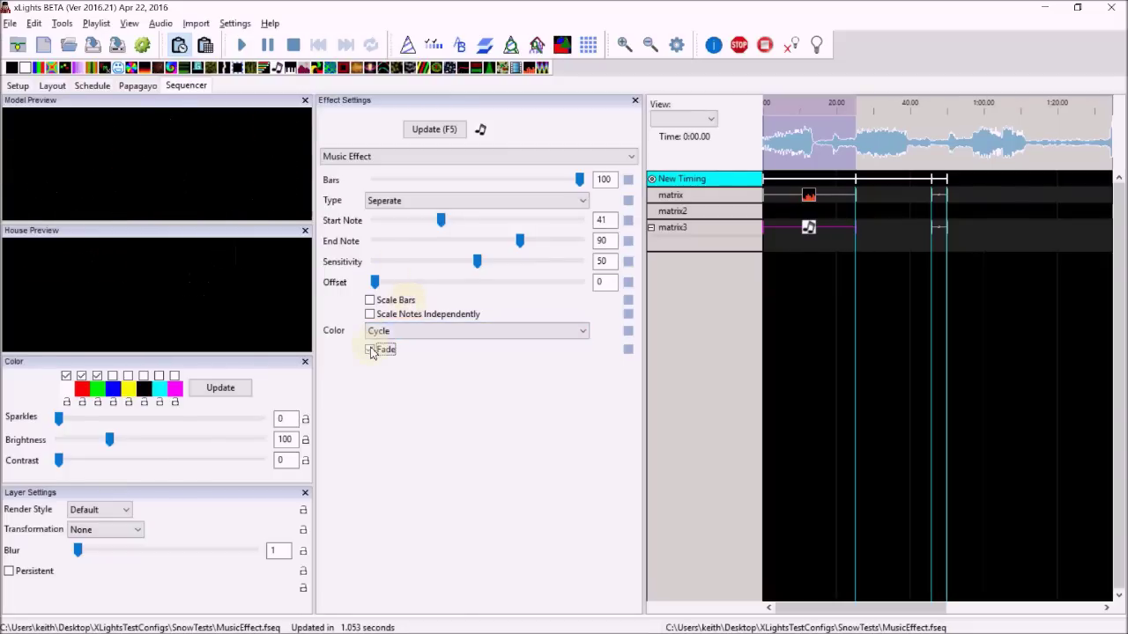
click(461, 331)
click(427, 346)
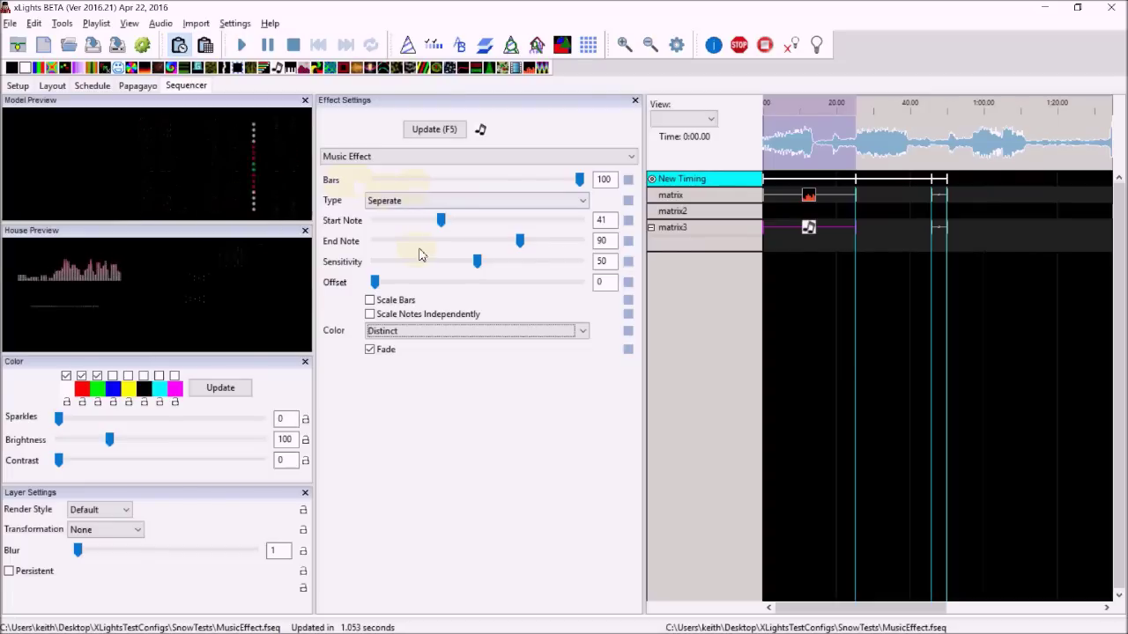
Set the Music type to Morph and flip the layer vertically.
click(423, 201)
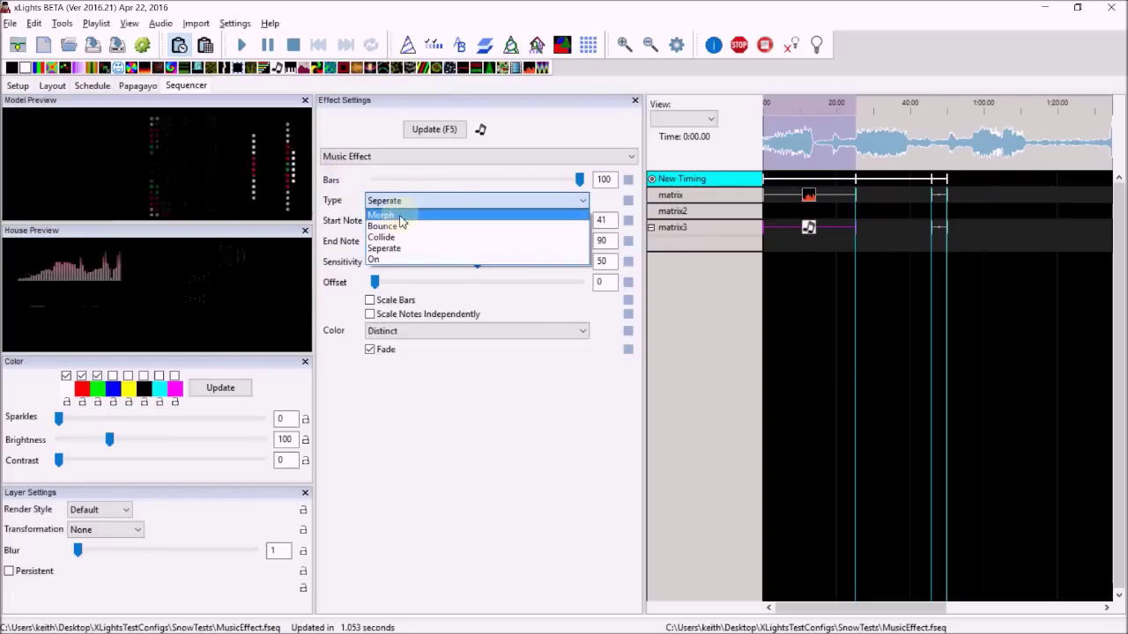
click(401, 217)
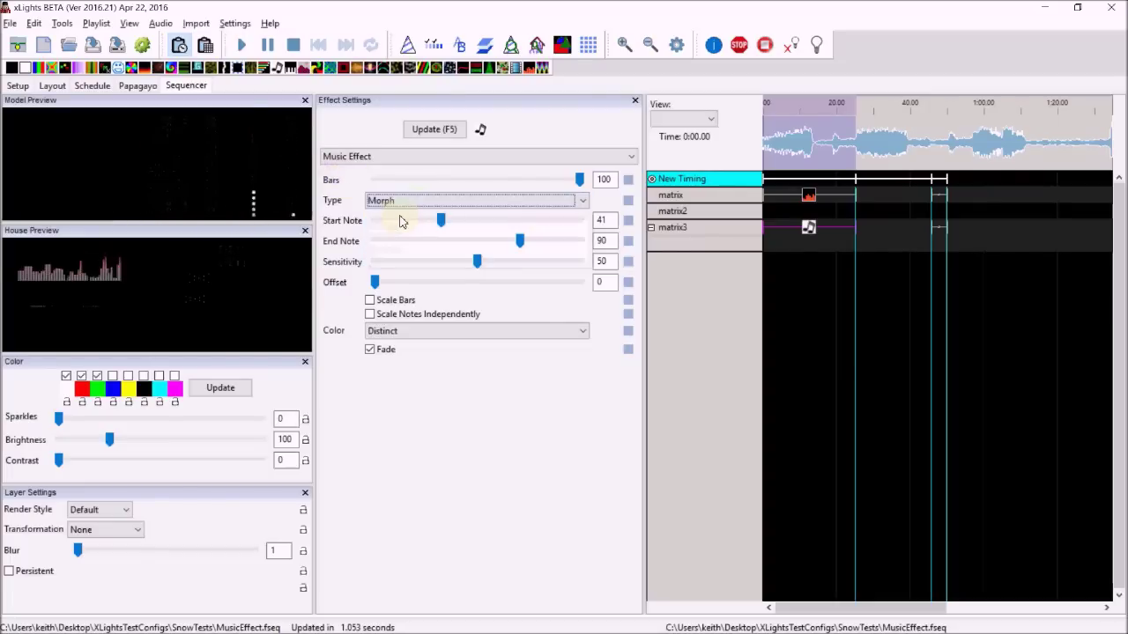
click(122, 531)
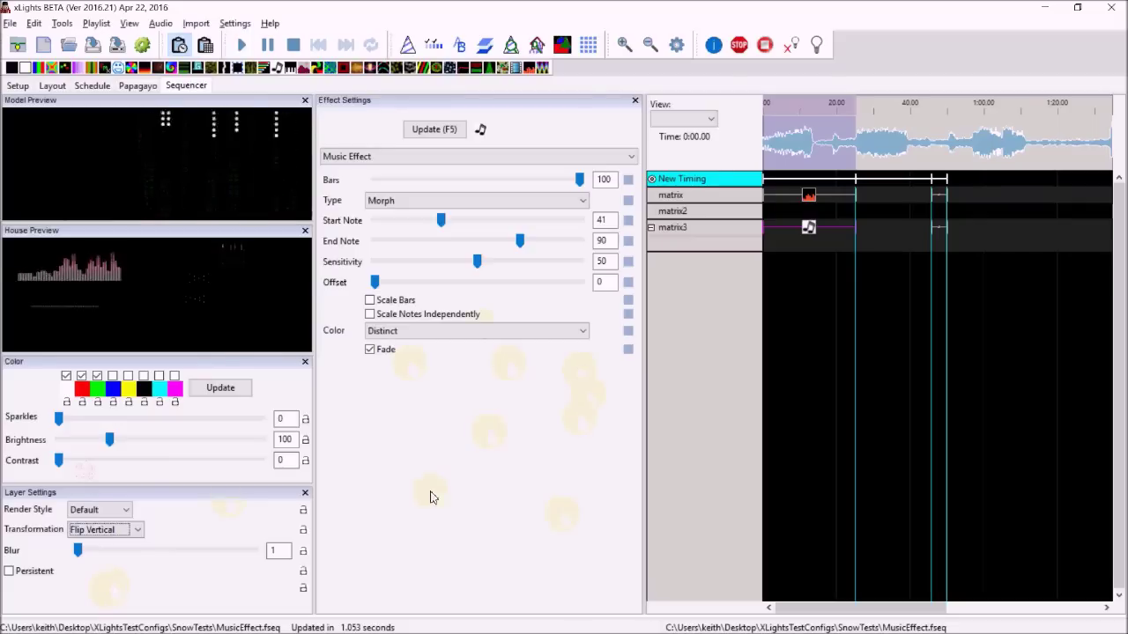
Try the Rotate CW 90 and Rotate CC 90 transformations, then reset Transformation to None.
click(104, 532)
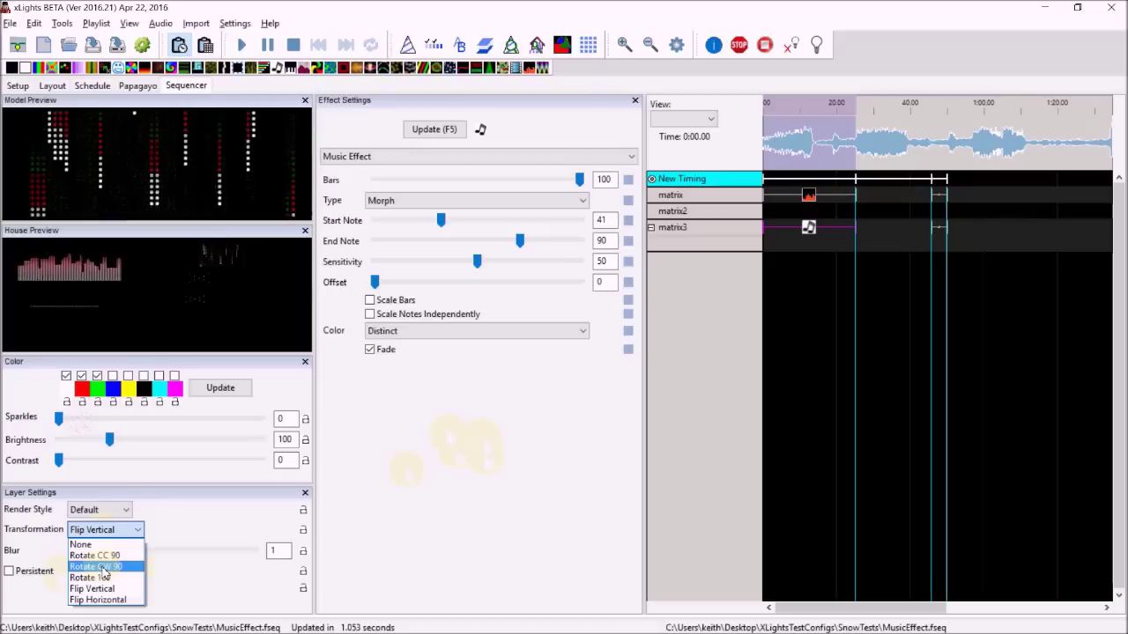
click(103, 568)
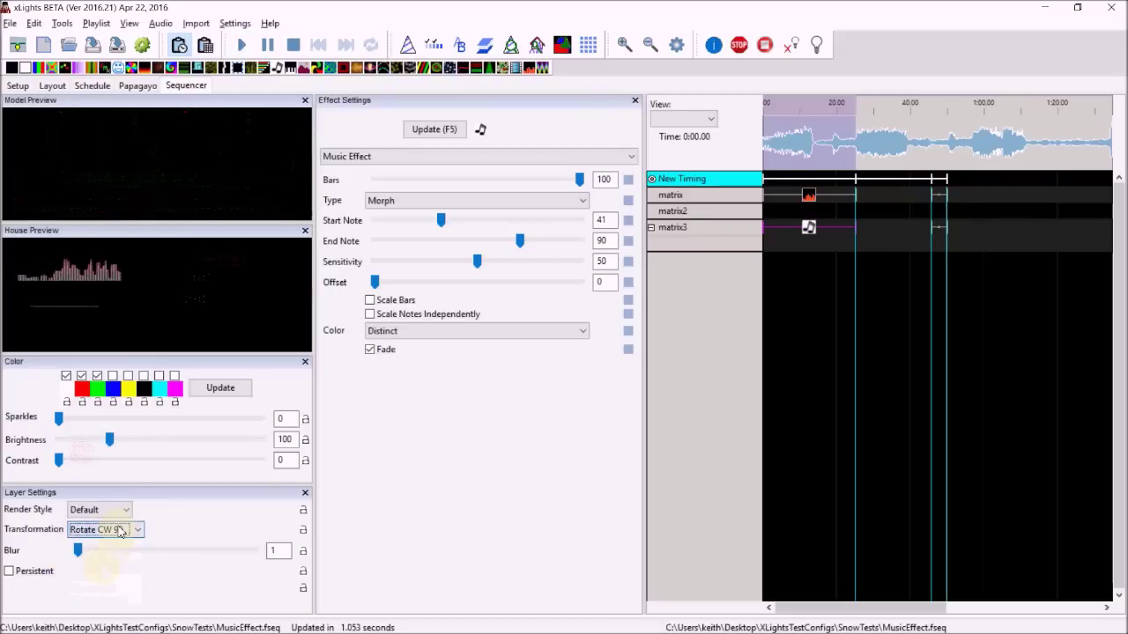
click(120, 533)
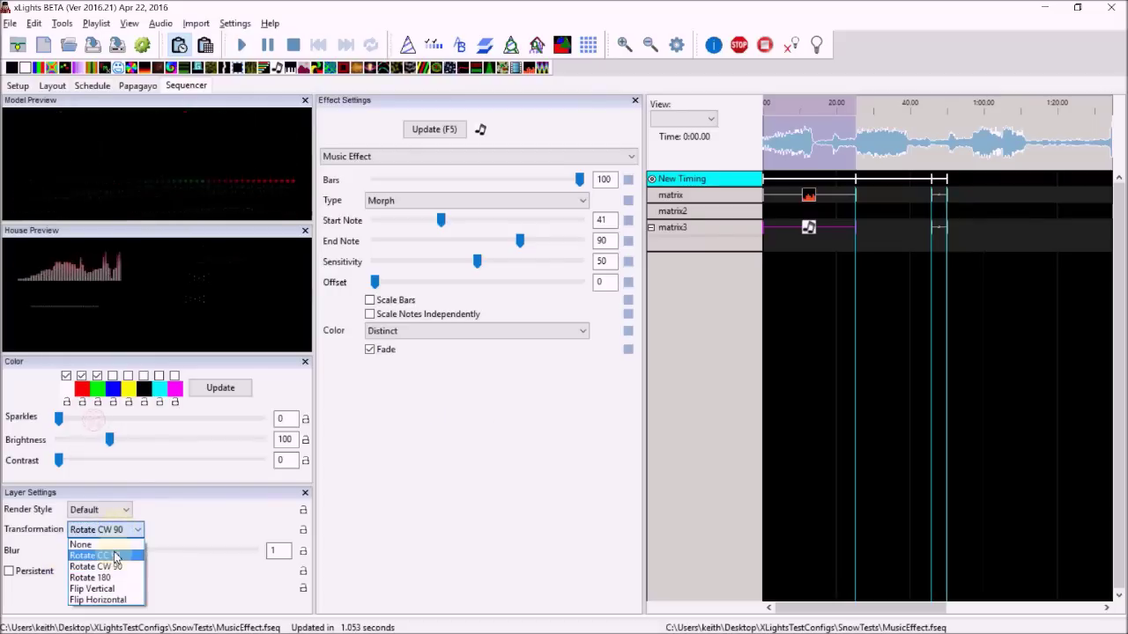
click(115, 556)
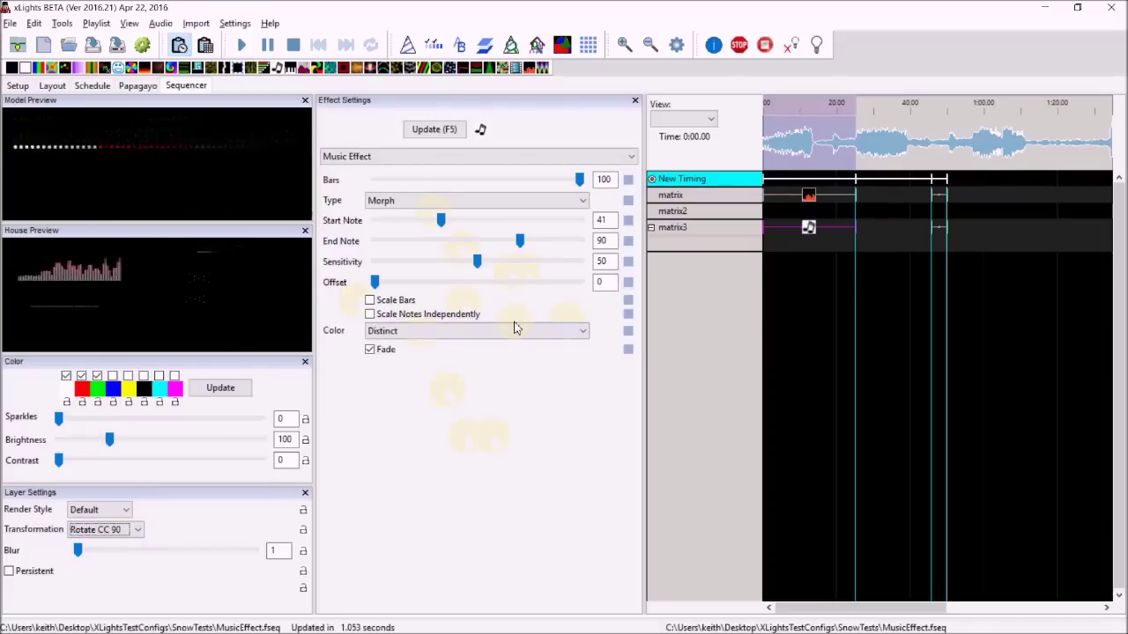
click(105, 531)
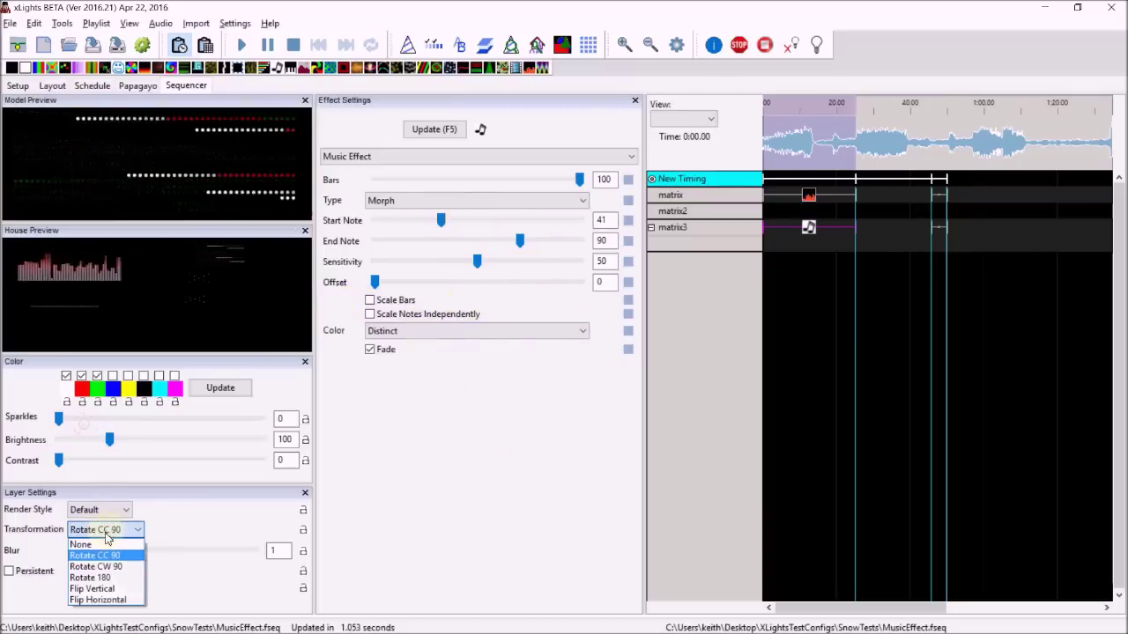
click(102, 544)
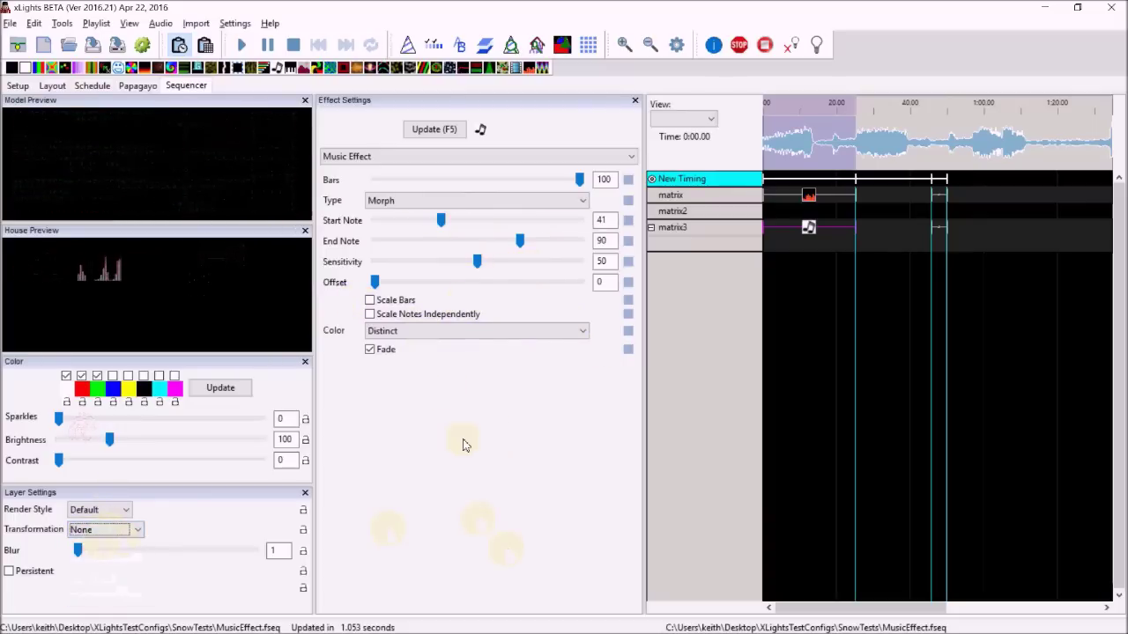
Switch the Music type from Morph to Bounce, then Collide, and finally On.
click(431, 201)
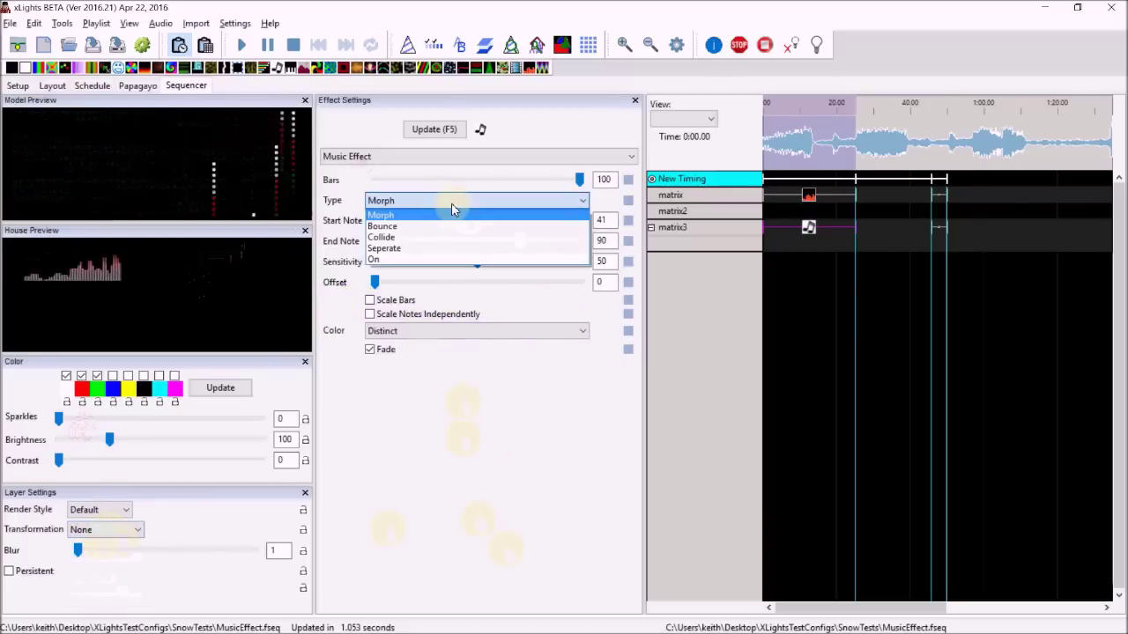
click(426, 228)
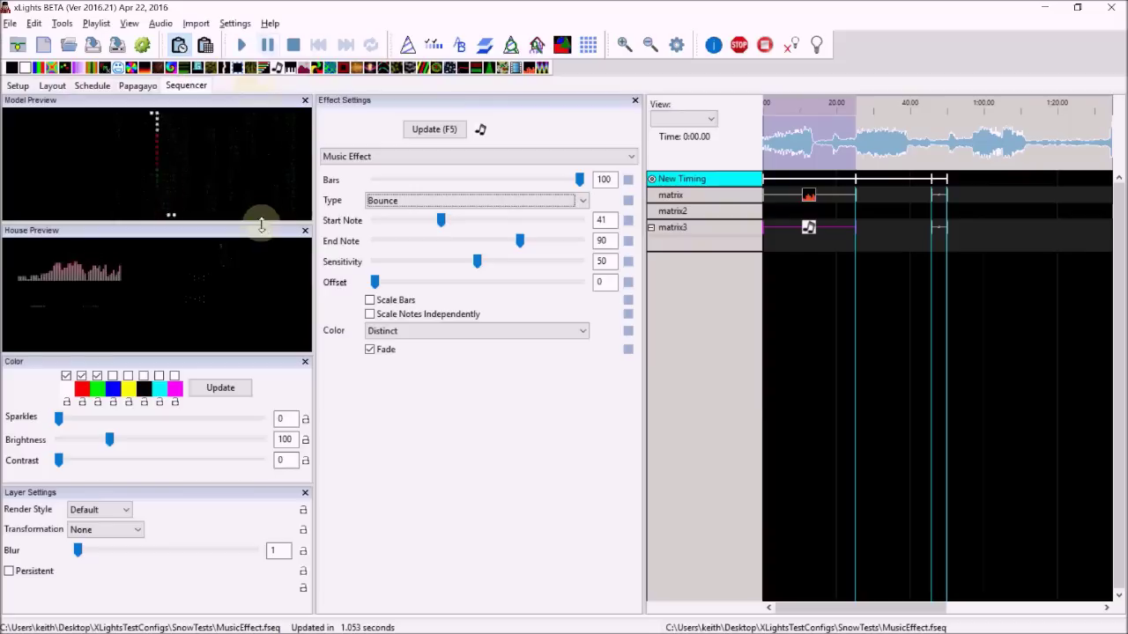
click(483, 202)
click(430, 239)
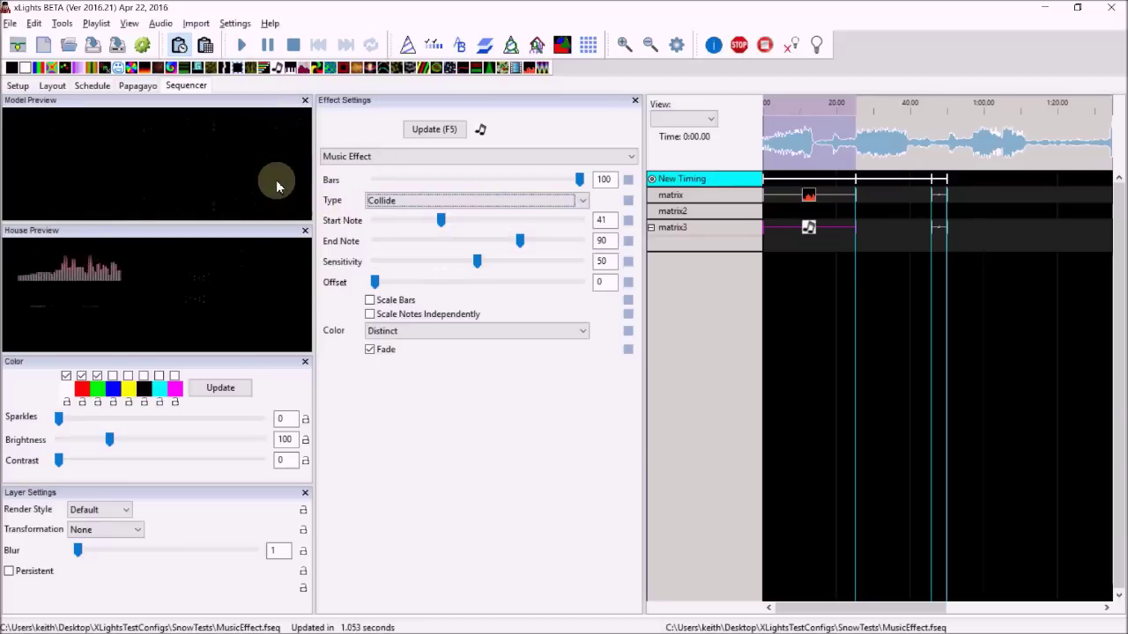
click(432, 204)
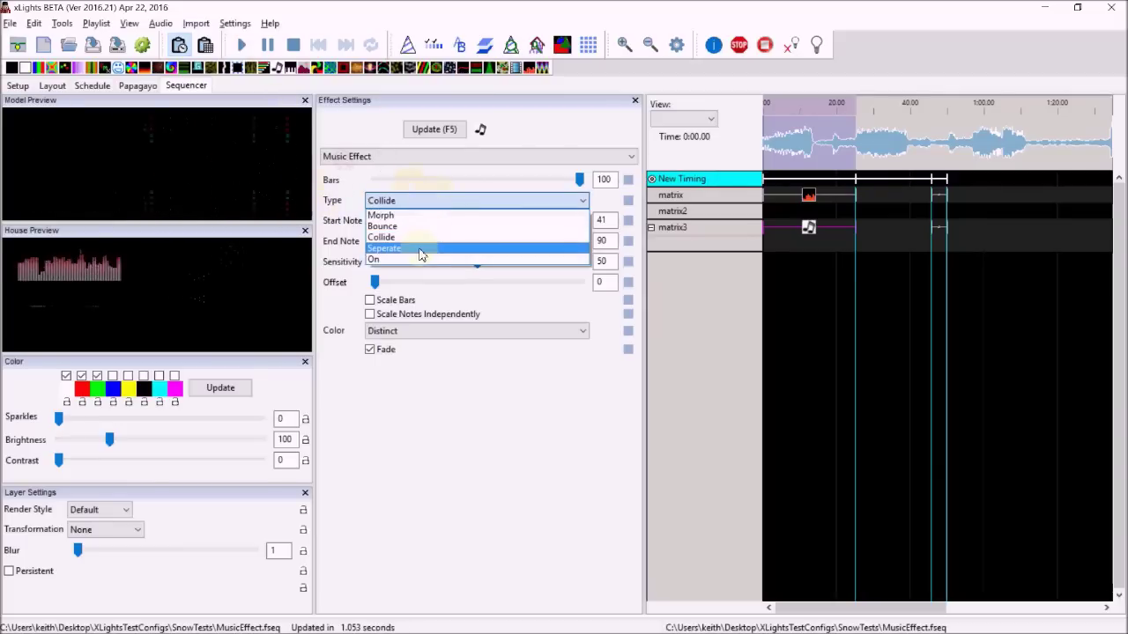
click(412, 260)
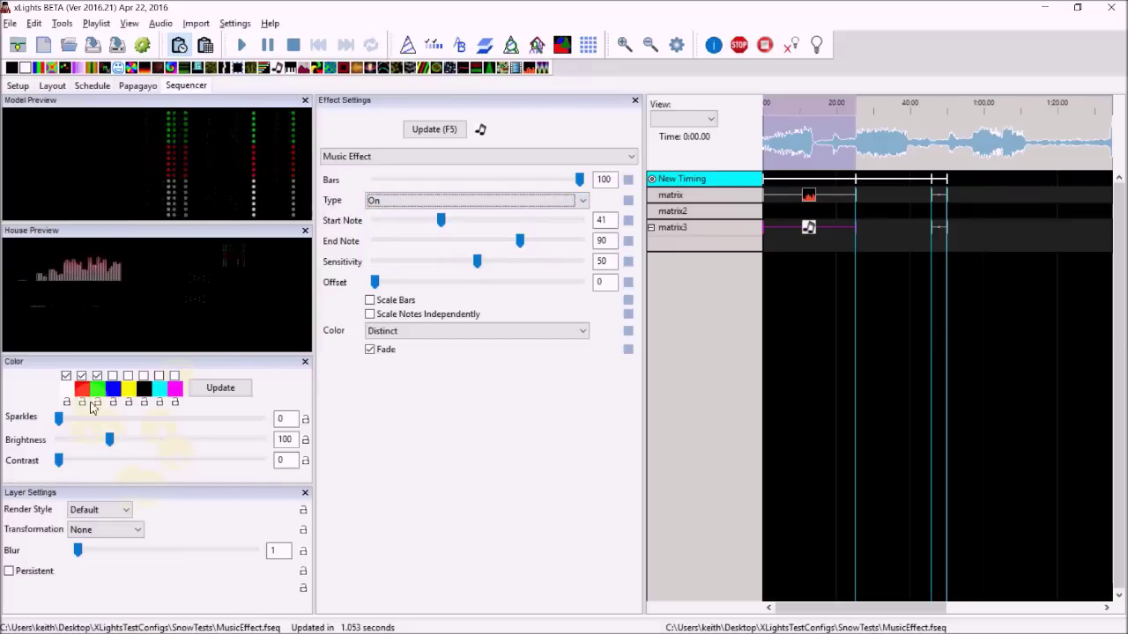
Untick red so only white remains, enable Scale Bars, and lower Bars from 100 to 15.
click(82, 378)
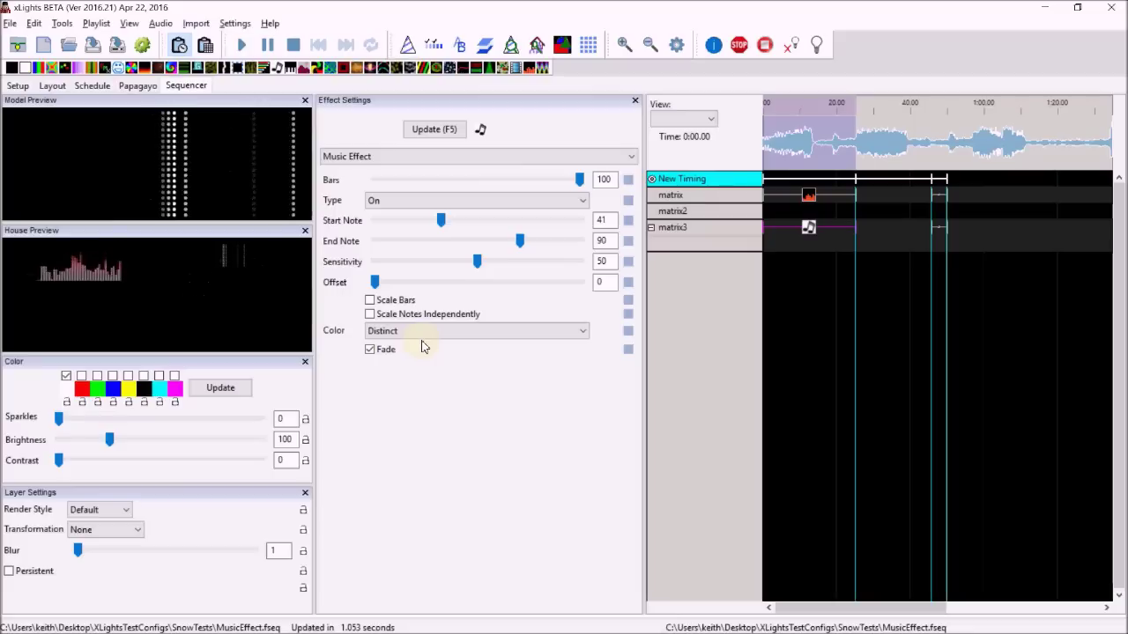
click(393, 300)
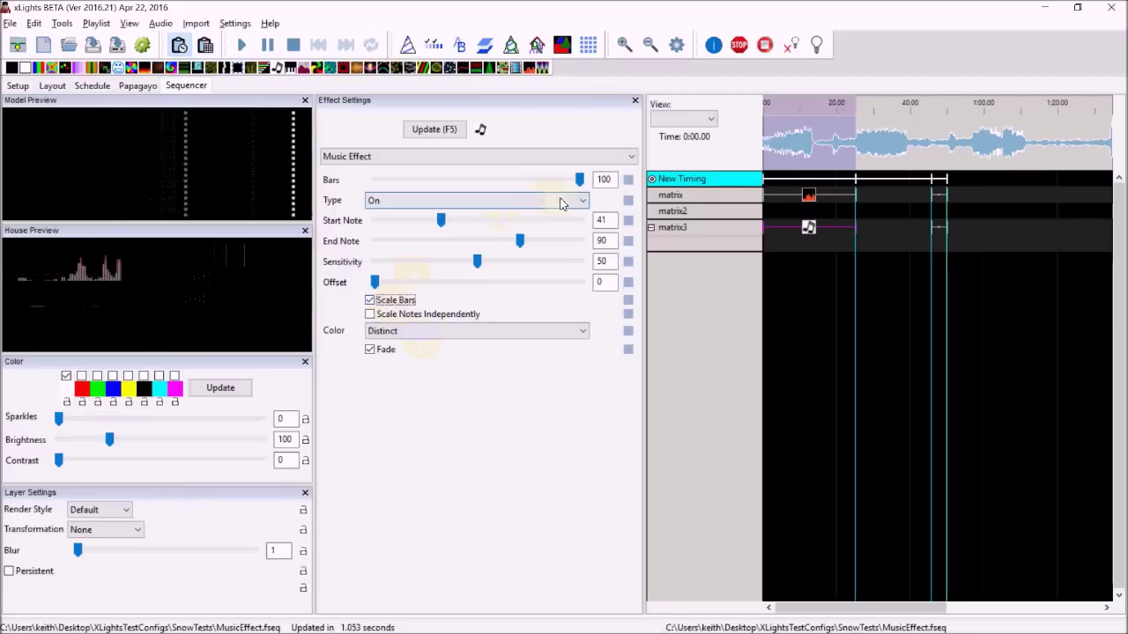
drag(580, 180, 505, 185)
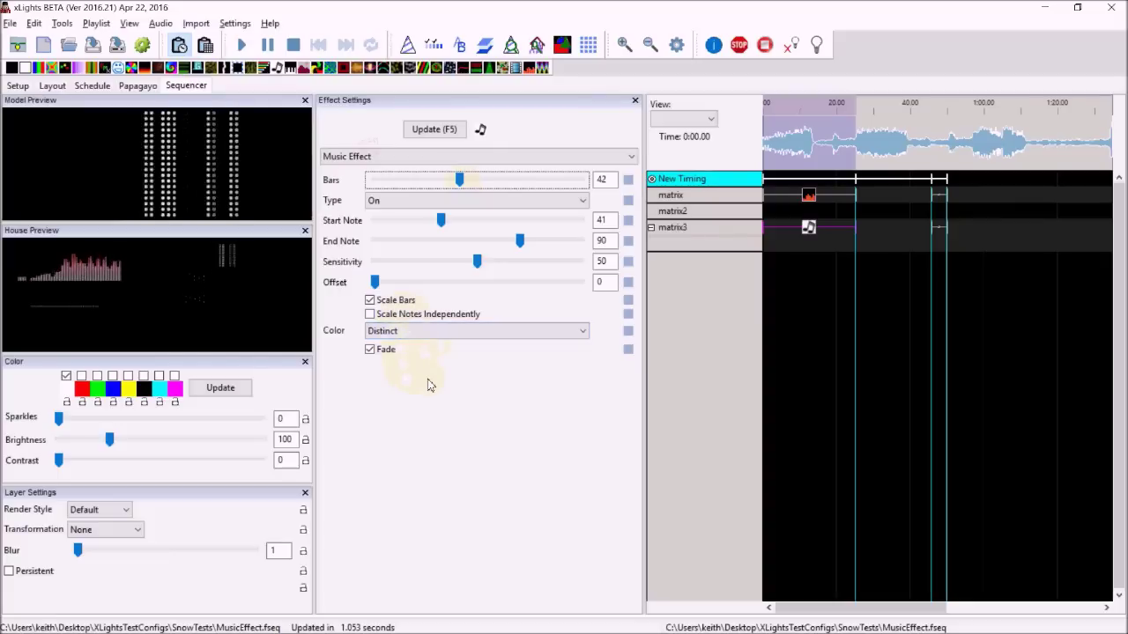
drag(459, 180, 458, 182)
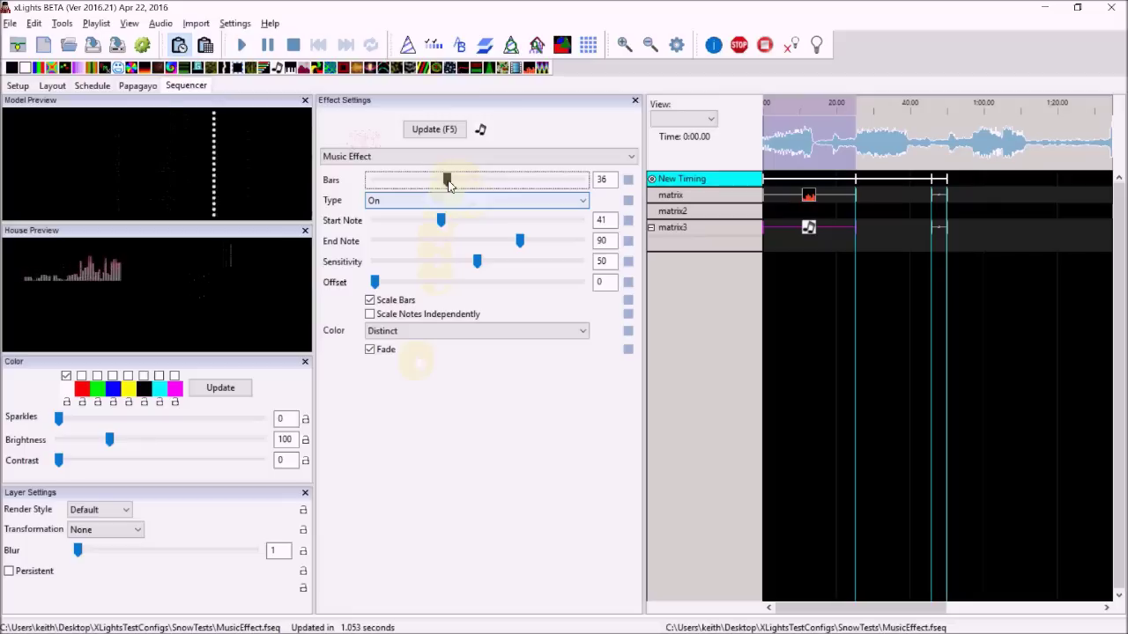
drag(448, 182, 403, 180)
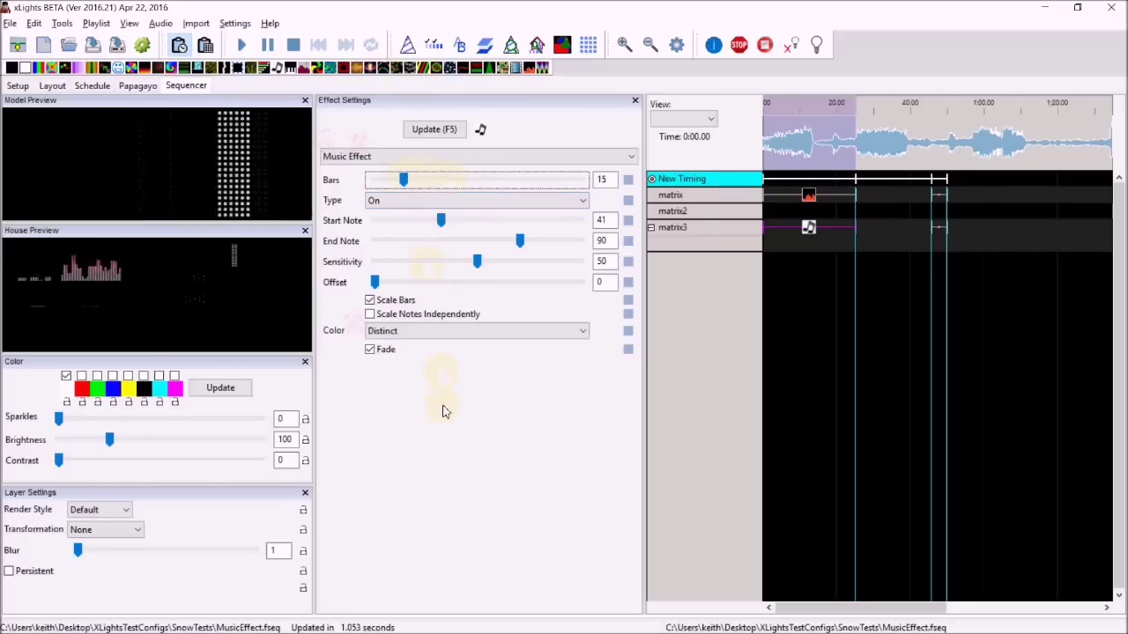
click(805, 231)
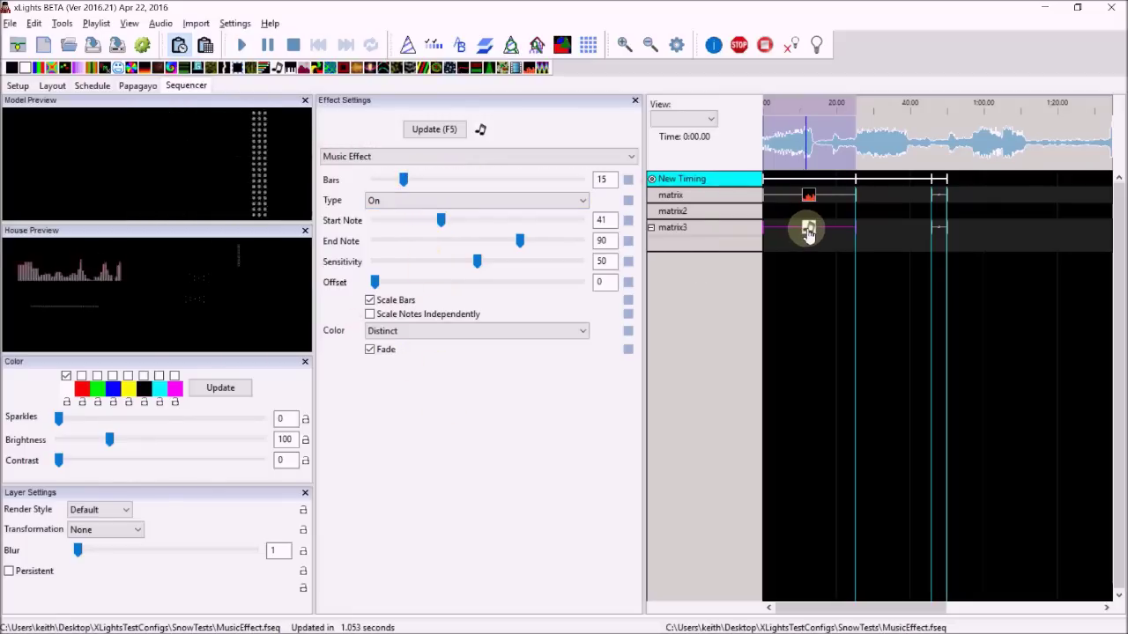